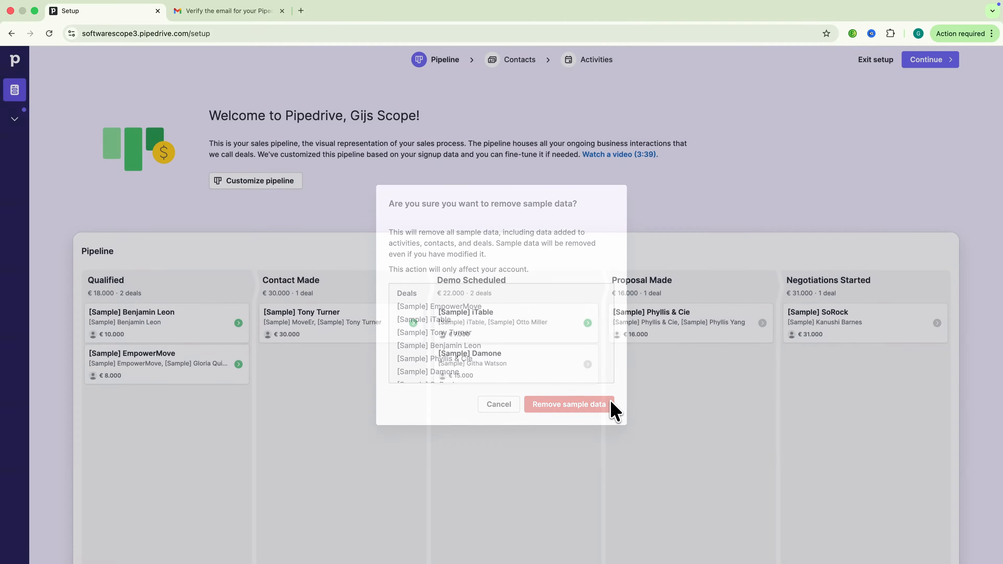
- Leave the guided setup and open the deals pipeline
click(875, 61)
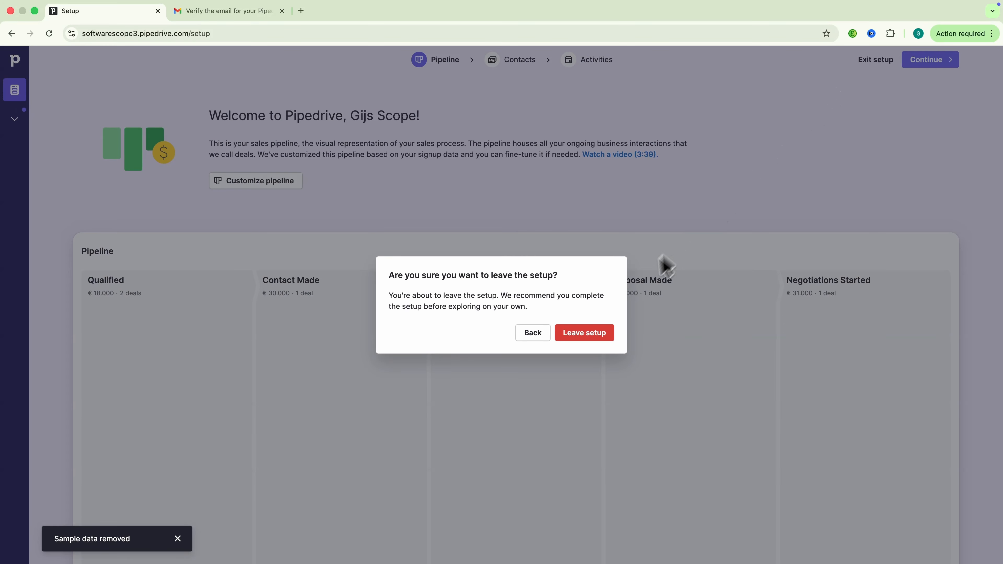
click(595, 337)
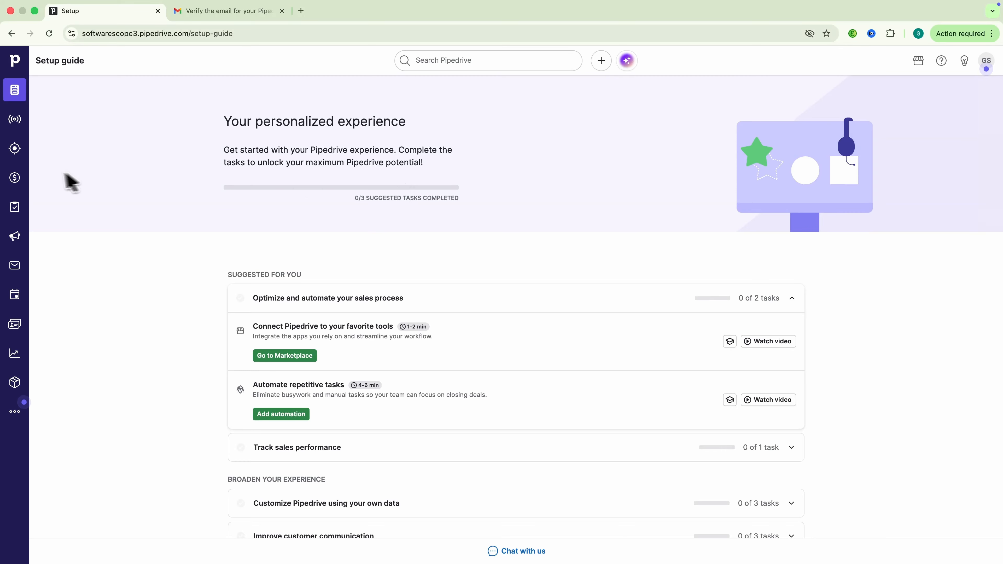
click(15, 178)
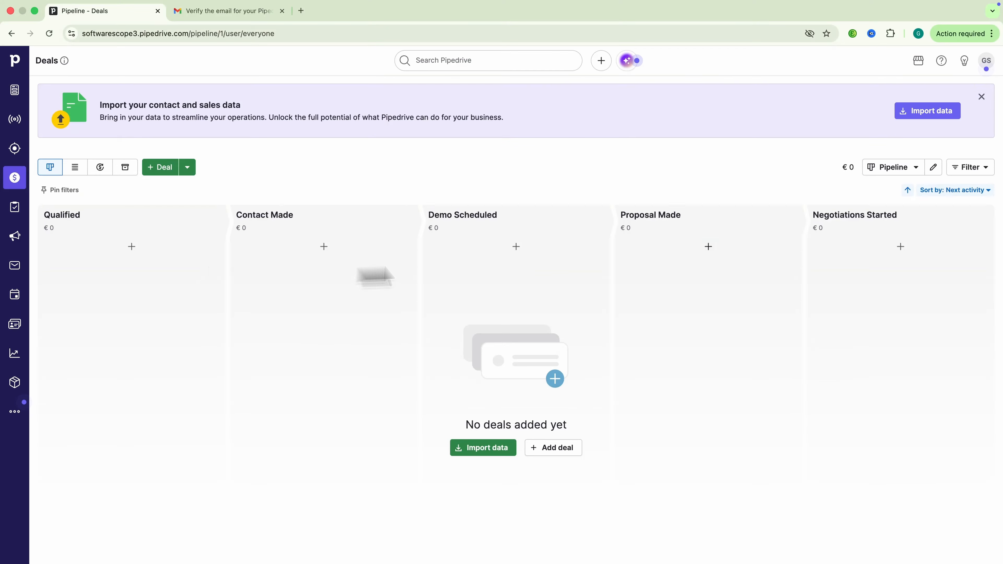
- Edit the pipeline and rename its first three stages Qualified Opportunity, Discovery Call Booked and Proposal Sent
click(933, 168)
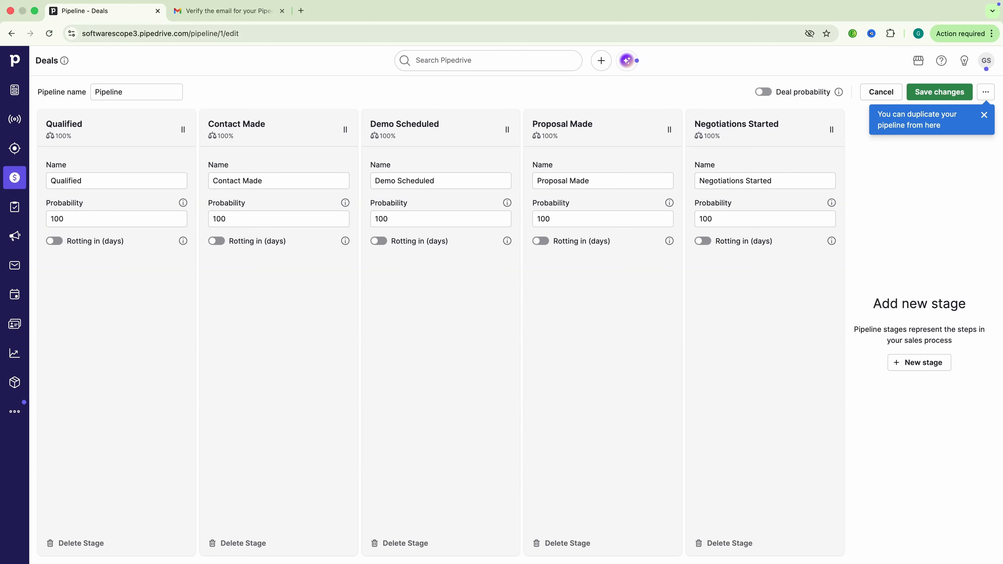
click(97, 185)
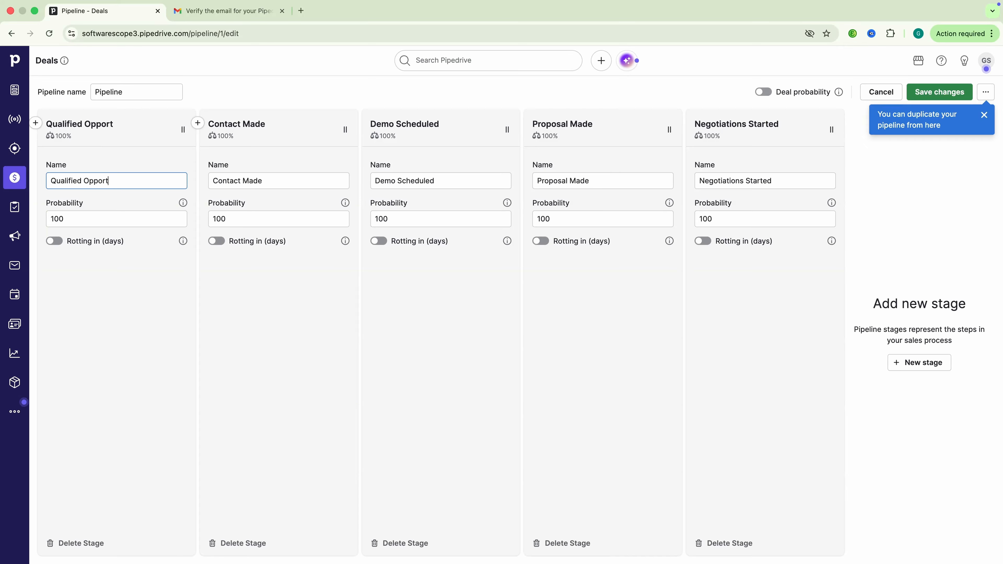
triple_click(253, 182)
text(Discovery Cal)
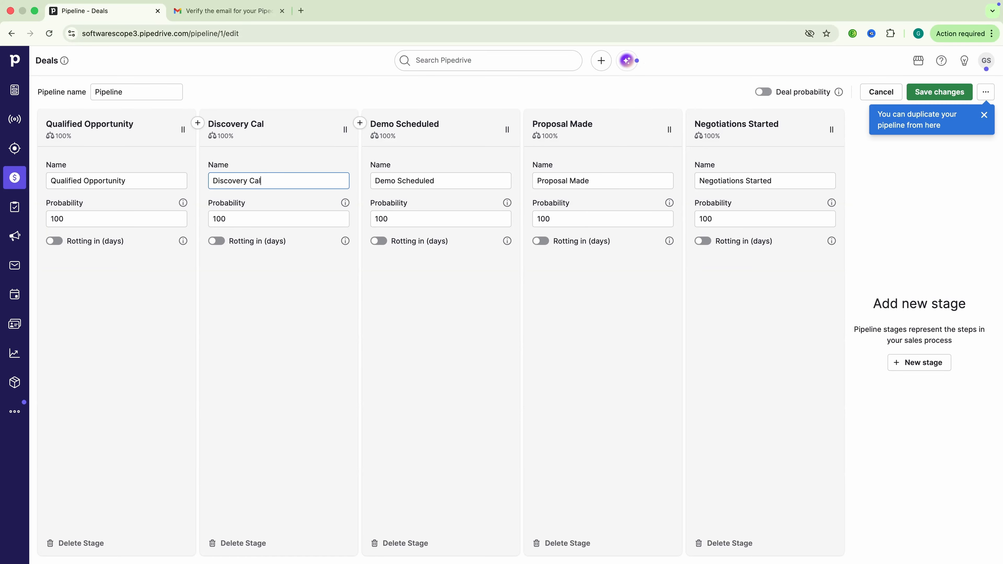
text(l Booked)
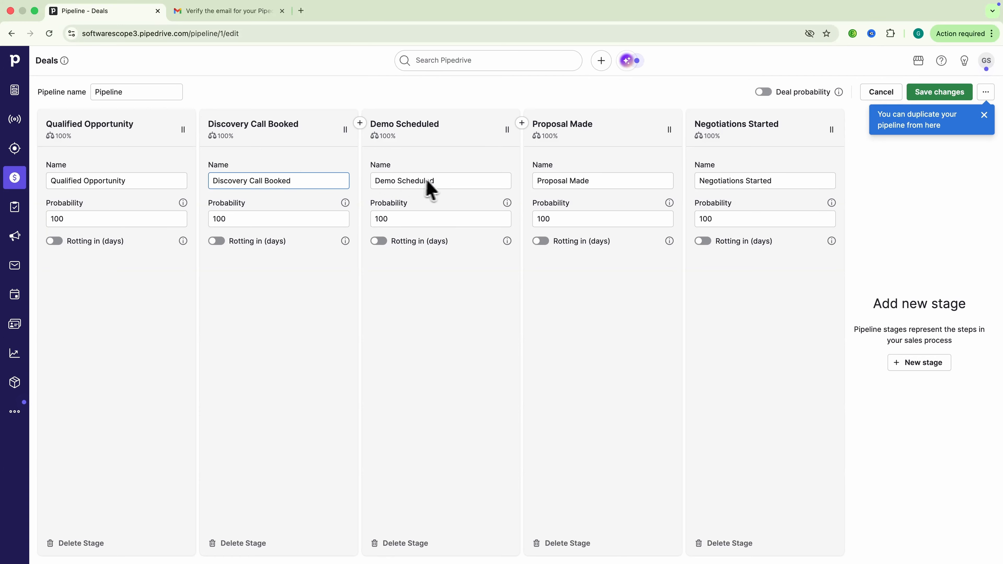
triple_click(443, 181)
text(Proposal Sent)
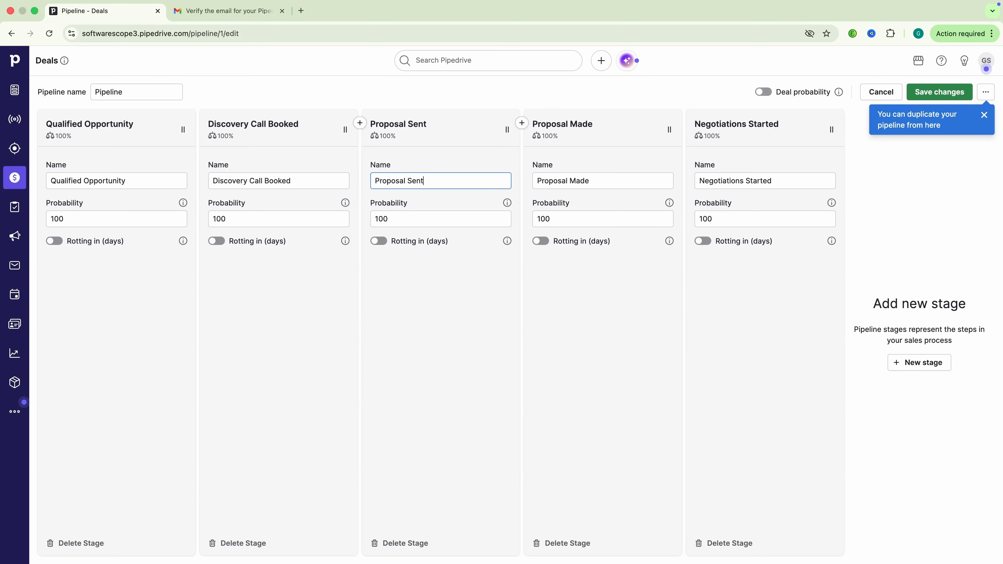
- Rename the fourth stage Contract Sent and the fifth stage Waiting For Payment
triple_click(592, 182)
text(Contract Sent)
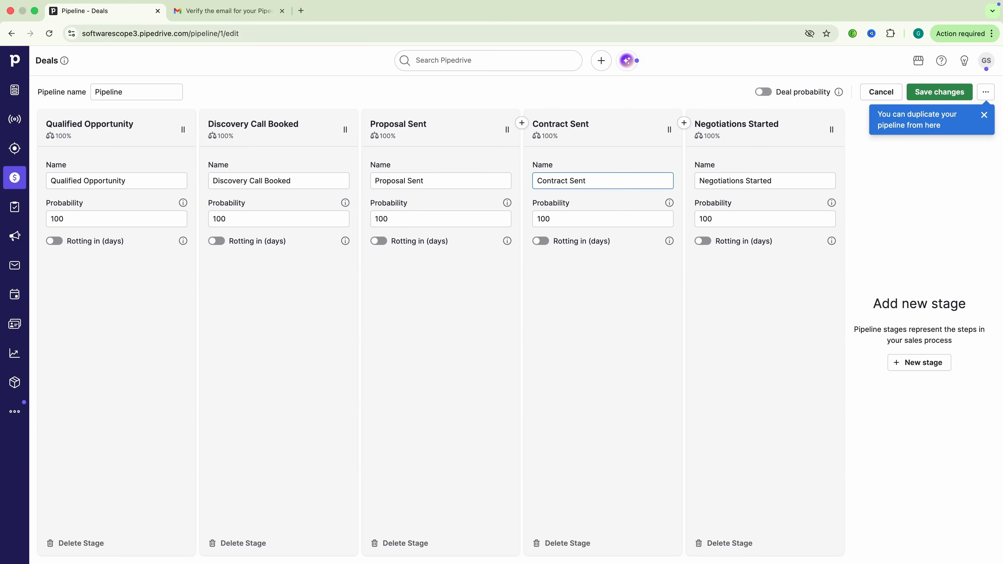
triple_click(754, 181)
text(Waiting For P)
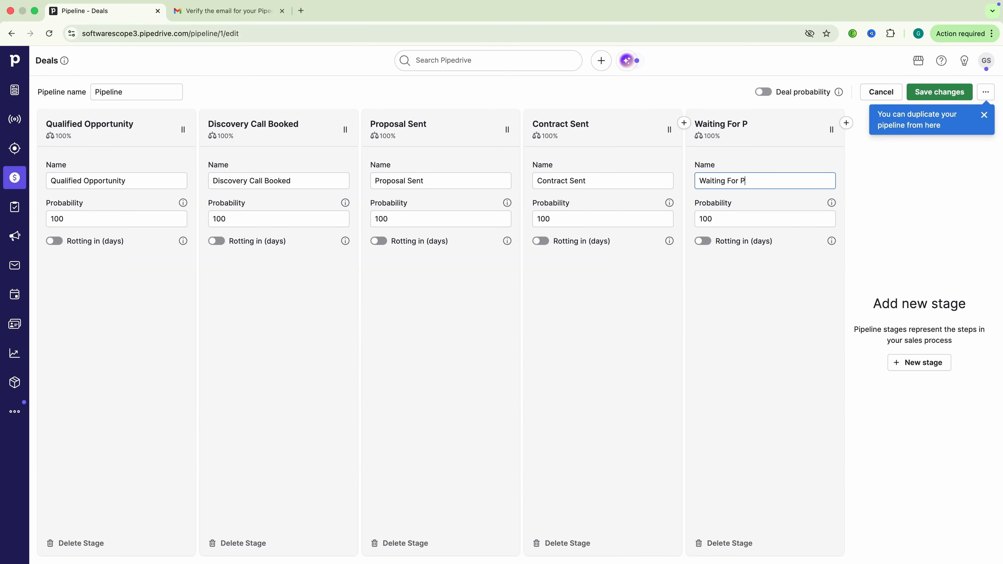
text(ayment)
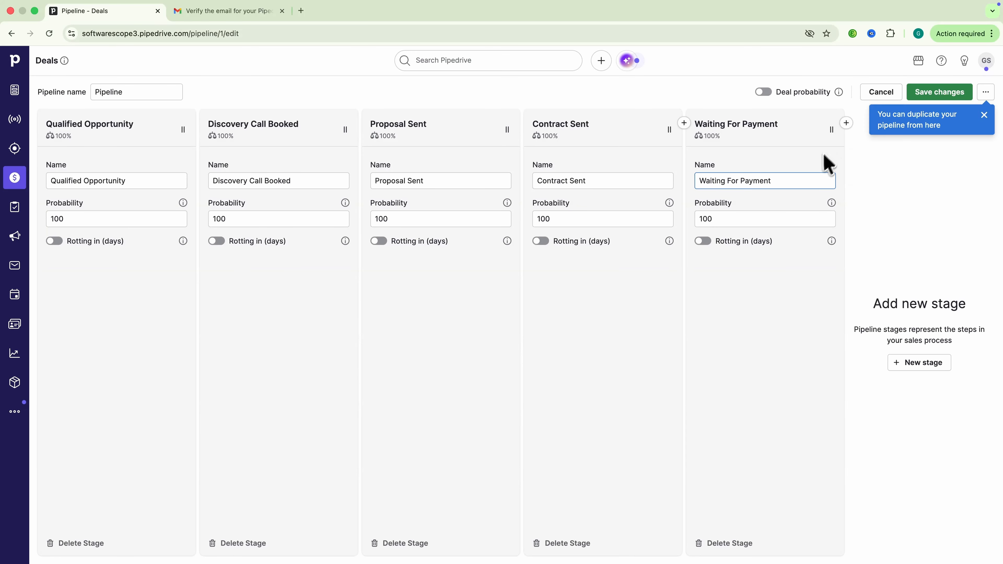
- Insert a new stage between Contract Sent and Waiting For Payment and delete it again
click(684, 123)
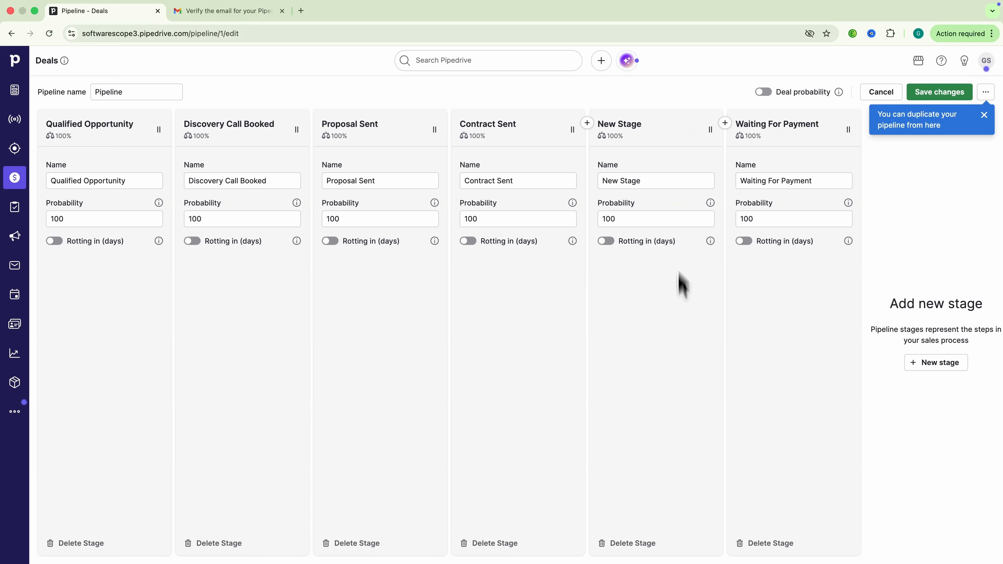
click(632, 550)
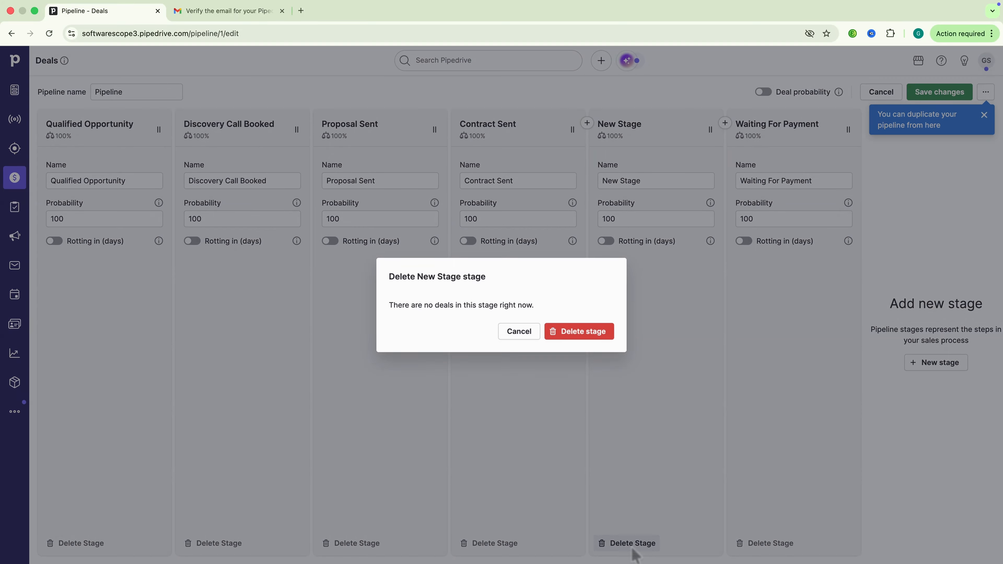
click(587, 336)
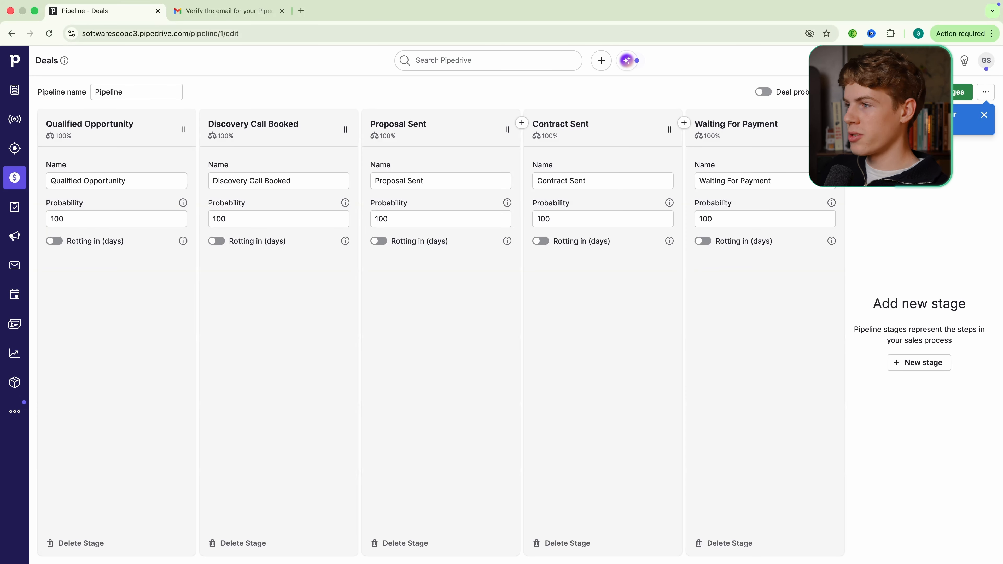
- Set the probabilities of the five stages, from Qualified Opportunity to Waiting For Payment, to 20, 30, 50, 80 and 95
click(76, 221)
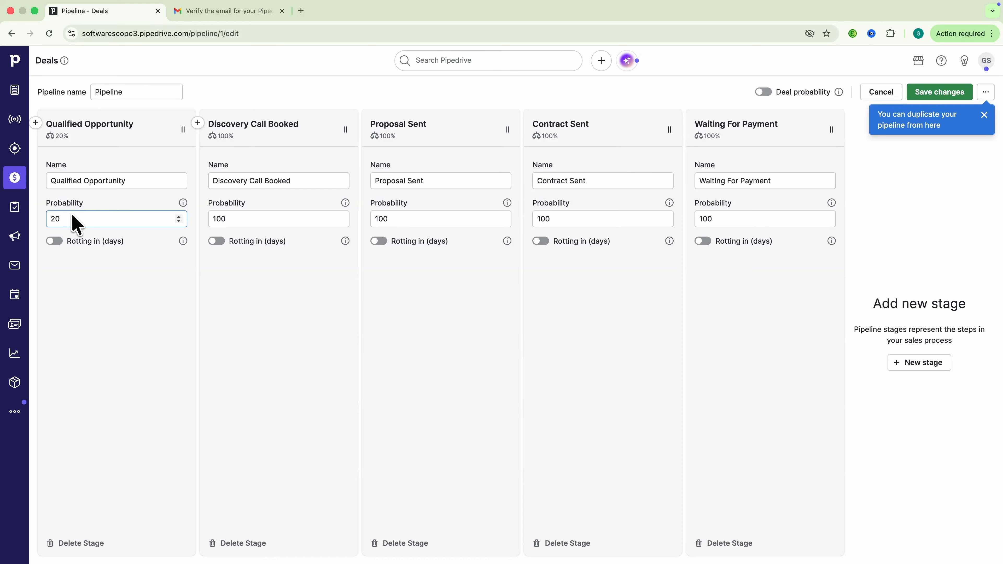
click(233, 224)
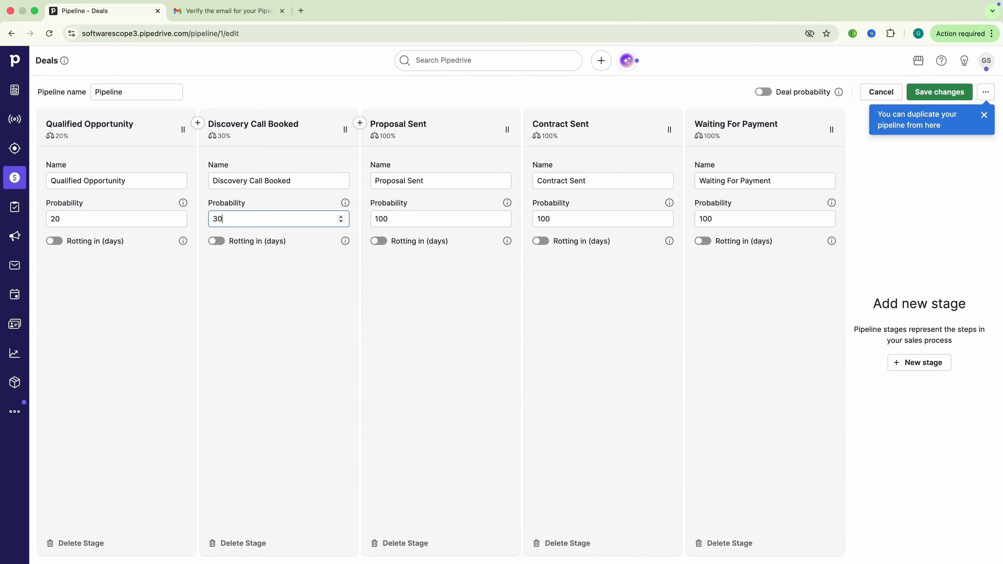
click(396, 221)
key(BackSpace)
key(BackSpace)
key(BackSpace)
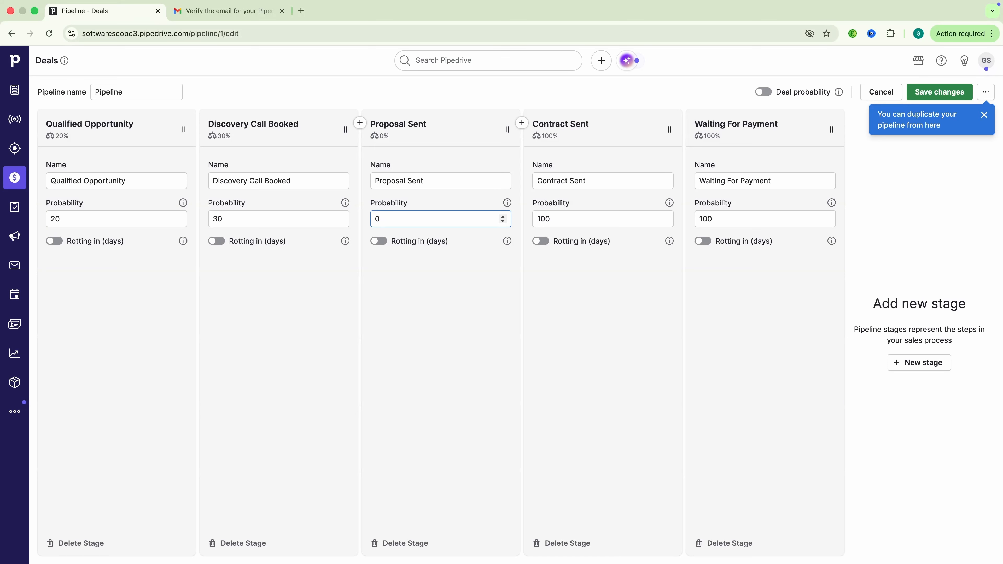
text(50)
click(561, 221)
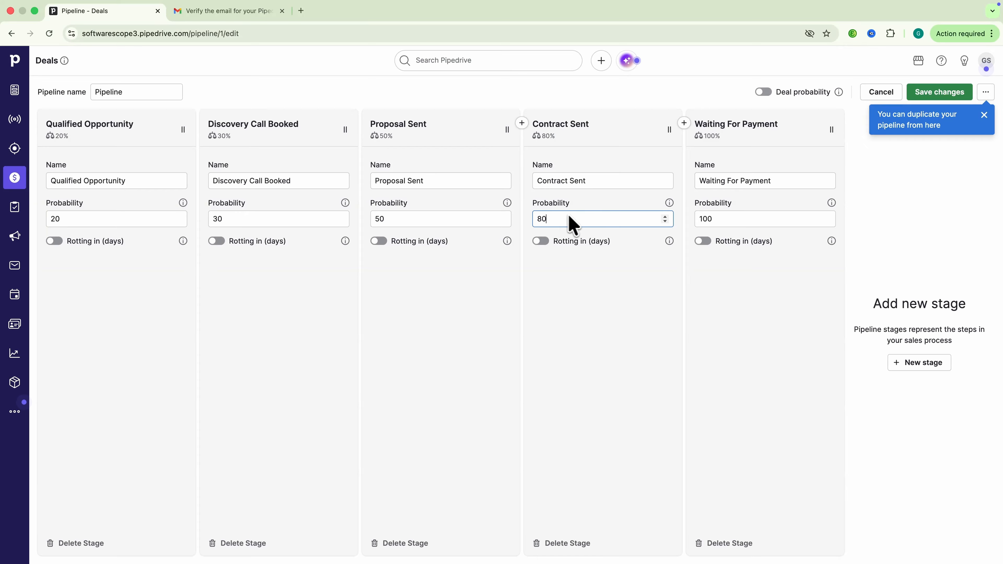
click(759, 224)
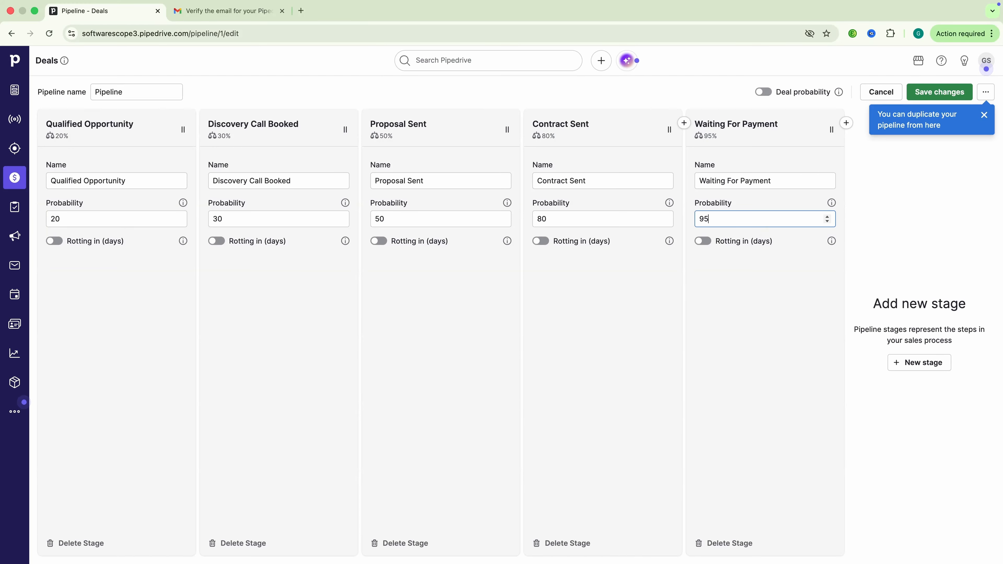
click(745, 292)
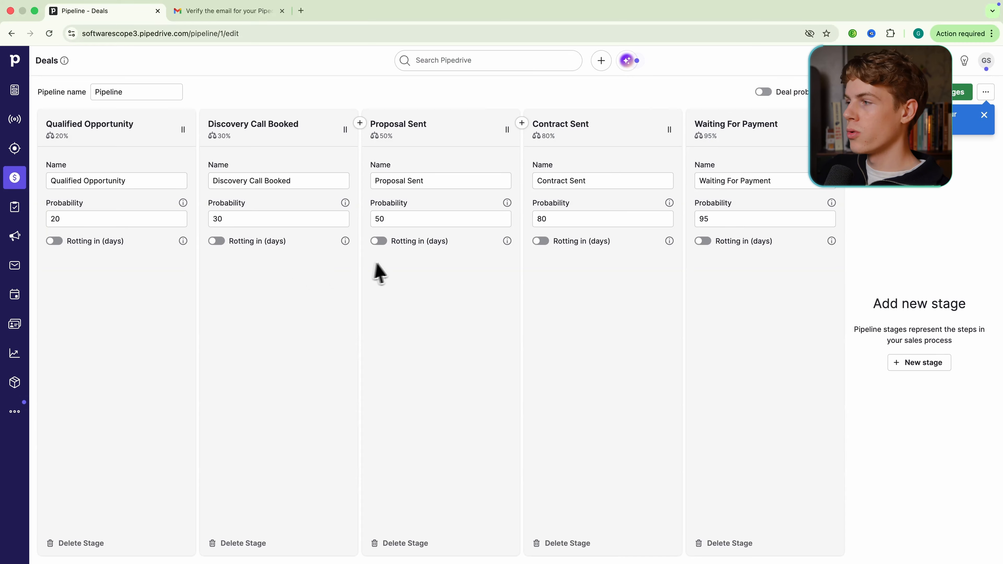
- Enable rotting for the Proposal Sent stage and set it to 7 days
click(380, 241)
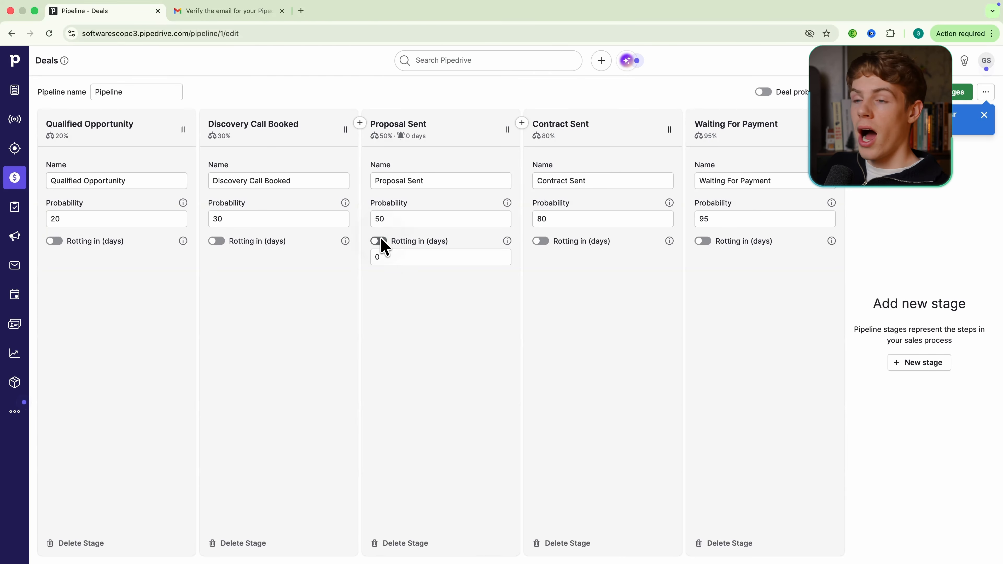
click(390, 256)
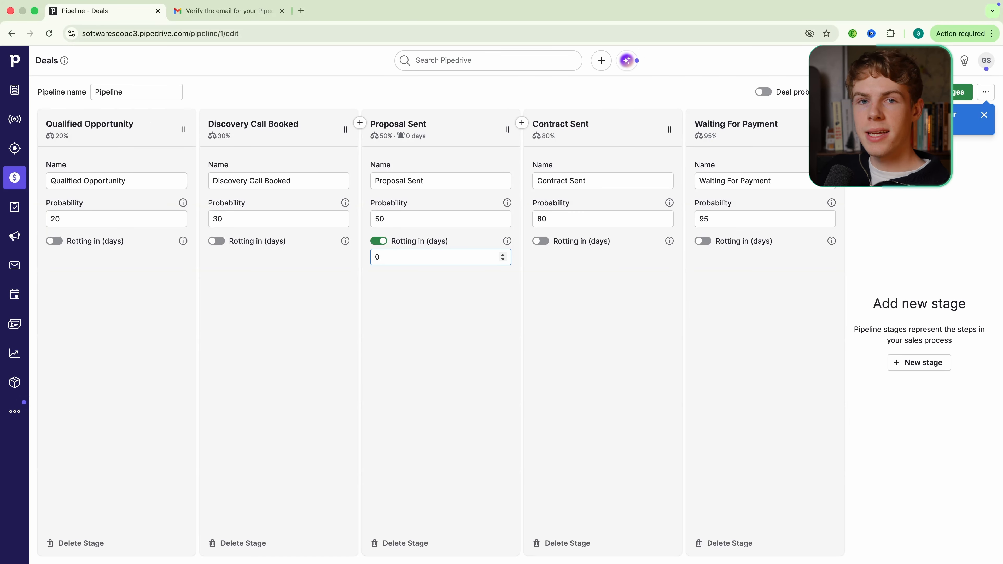
key(BackSpace)
text(7)
click(392, 285)
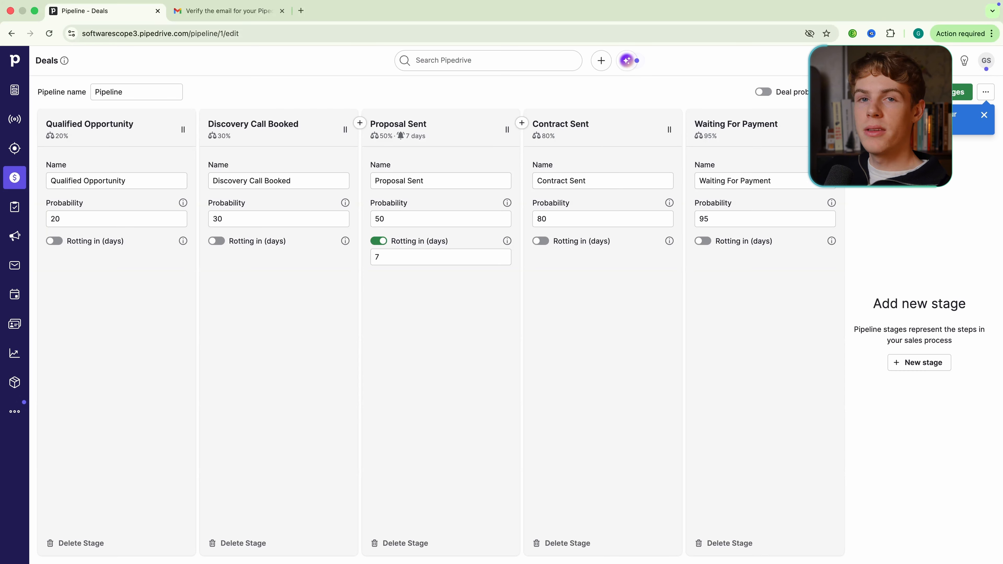
- Enable rotting after 5 days for the Contract Sent stage and save the pipeline changes
click(542, 242)
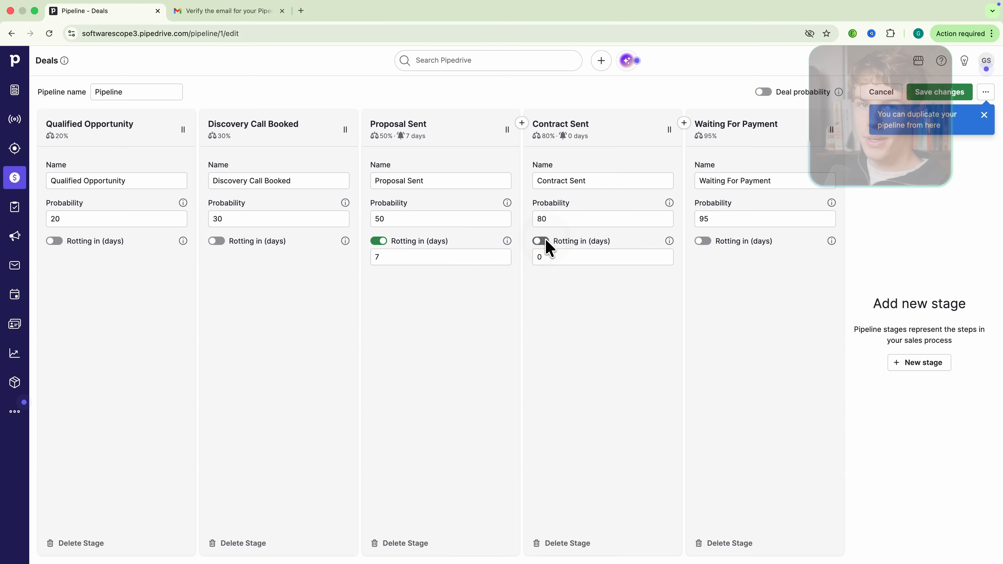
click(665, 259)
text(2)
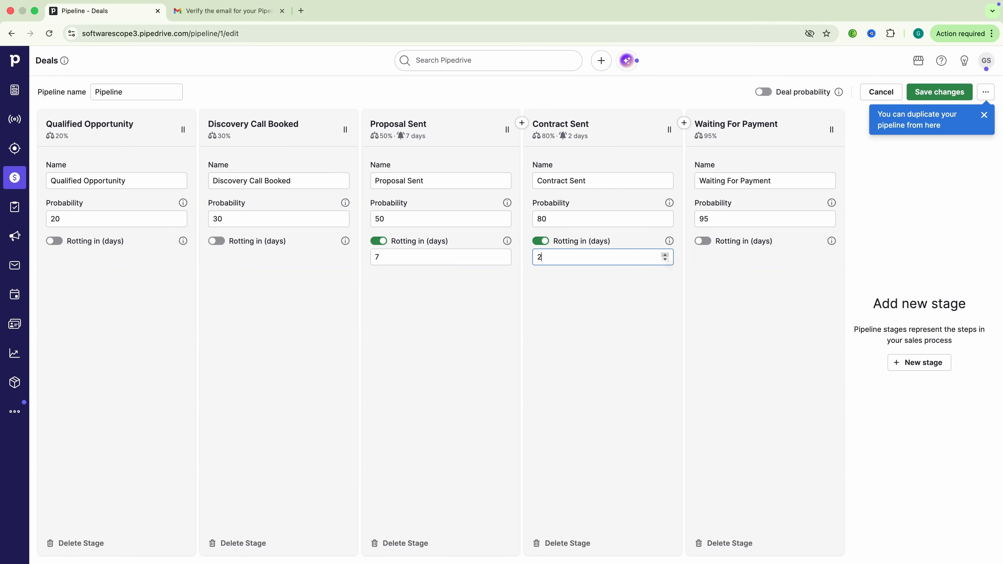
click(650, 290)
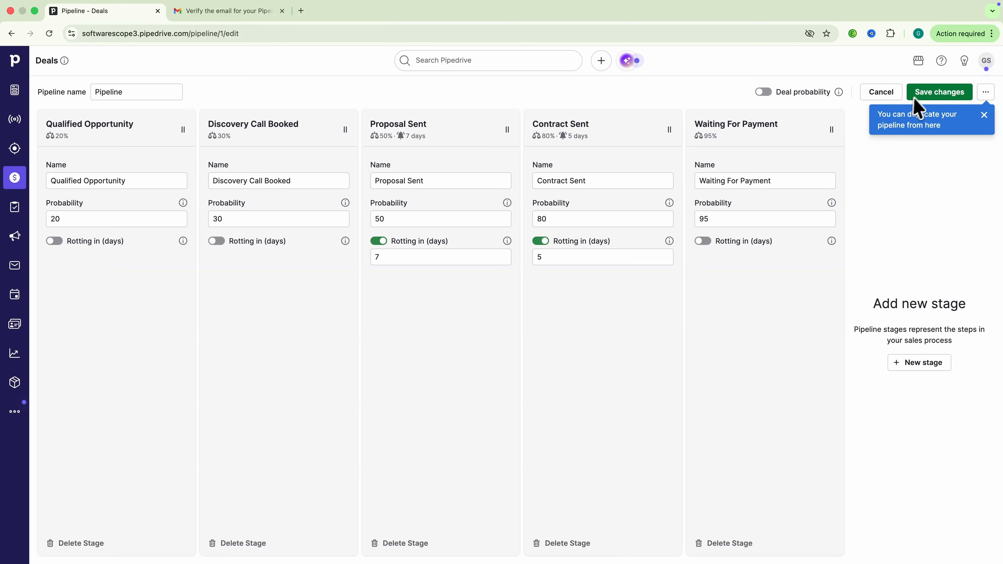
click(922, 97)
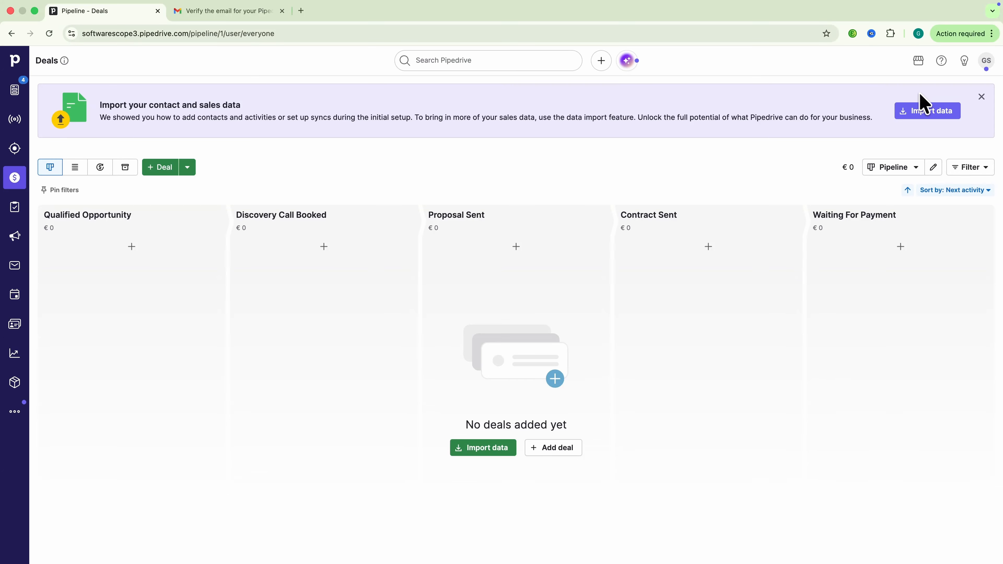
- Add and save a deal with contact person "Sample deal", new organization "Sample Inc." and a value of 1000 euros
click(158, 167)
text(Sample deal)
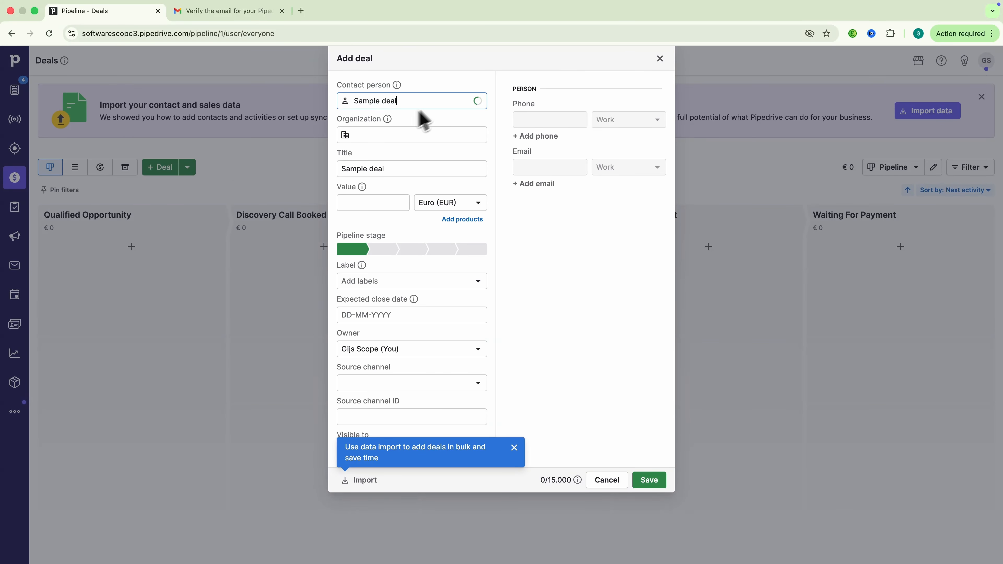
click(380, 135)
text(Sample Inc.)
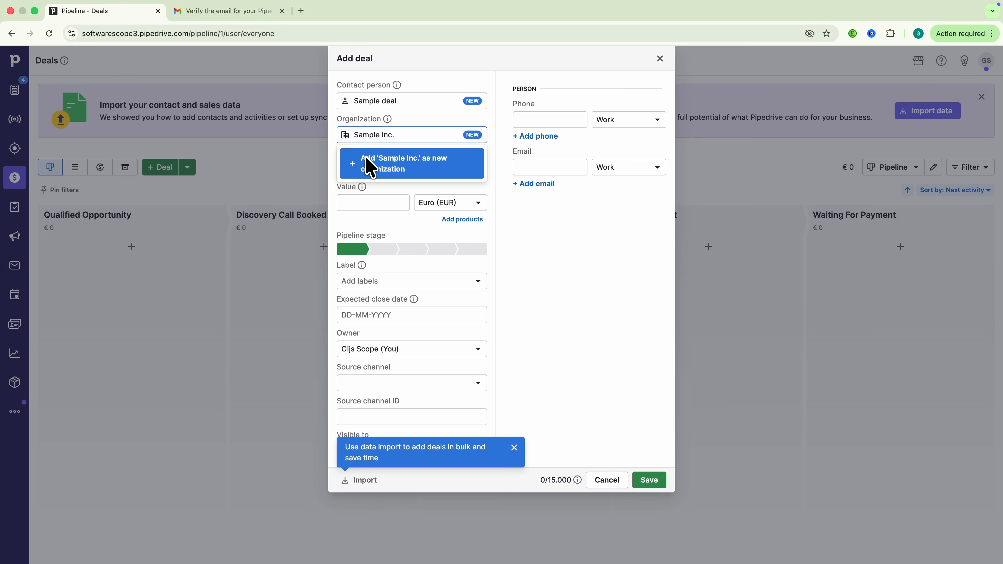
click(366, 158)
click(361, 207)
text(1000)
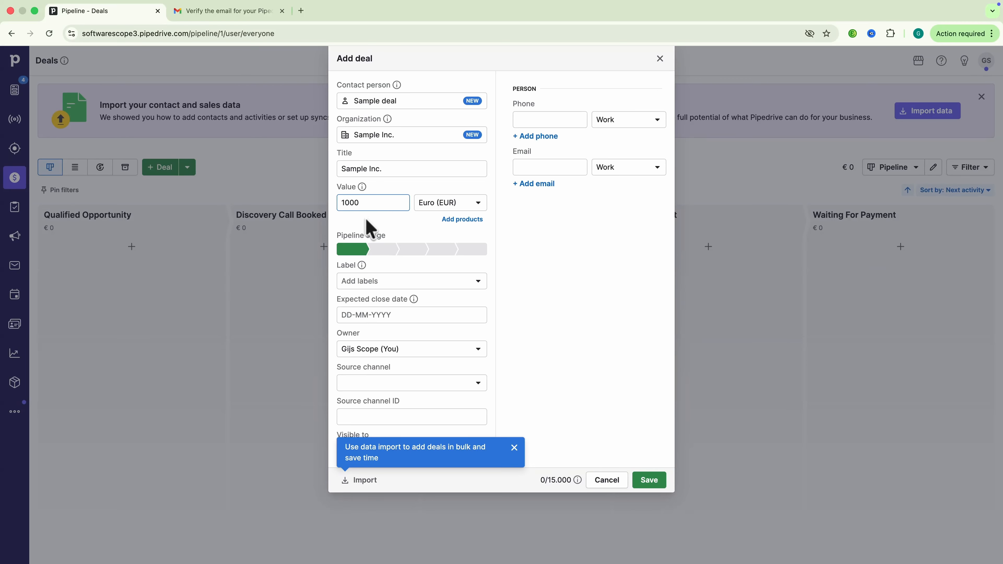
click(462, 219)
click(715, 479)
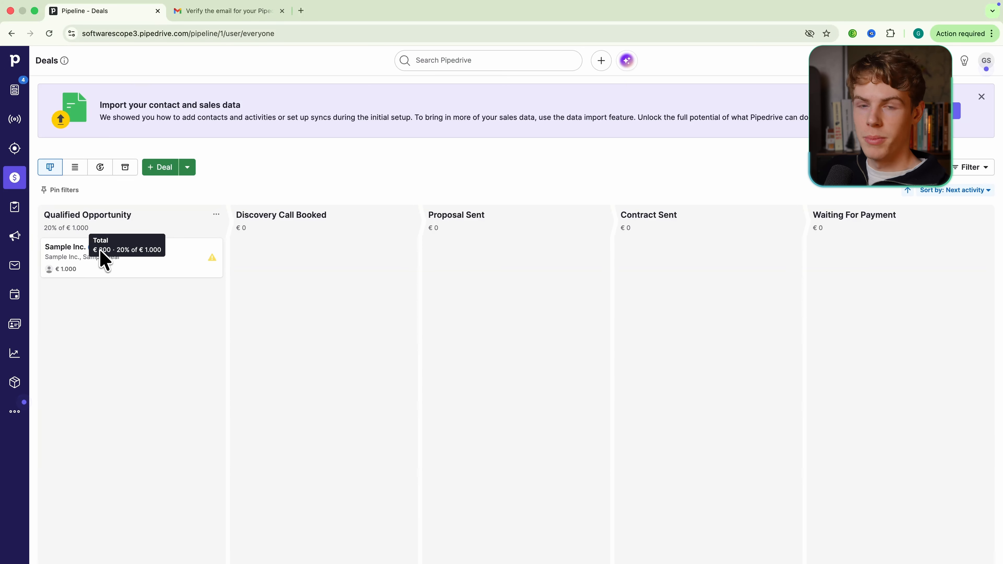
drag(99, 250, 133, 252)
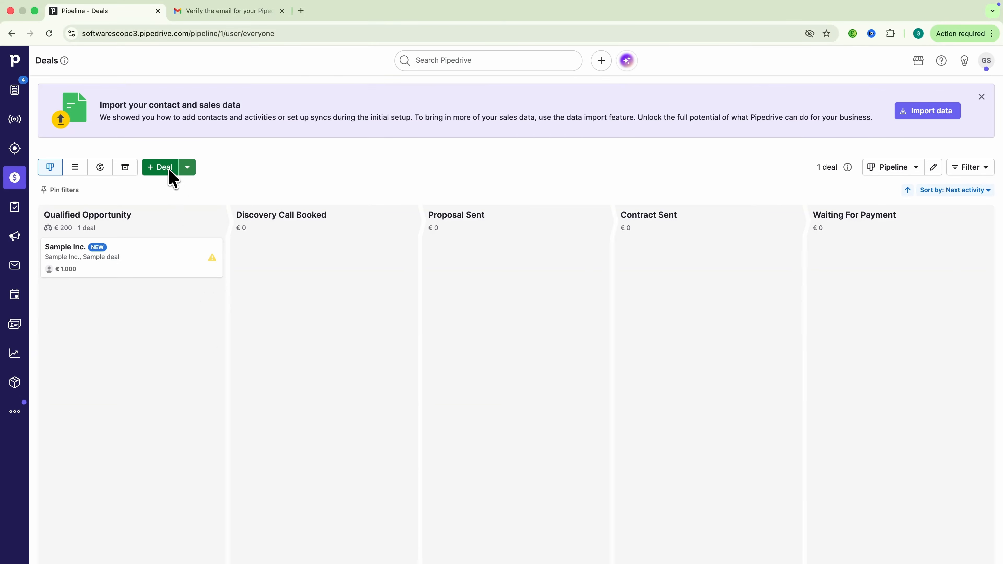
- Start a new deal, enter the contact person's name and add "Dani Inc." as a new organization
click(169, 172)
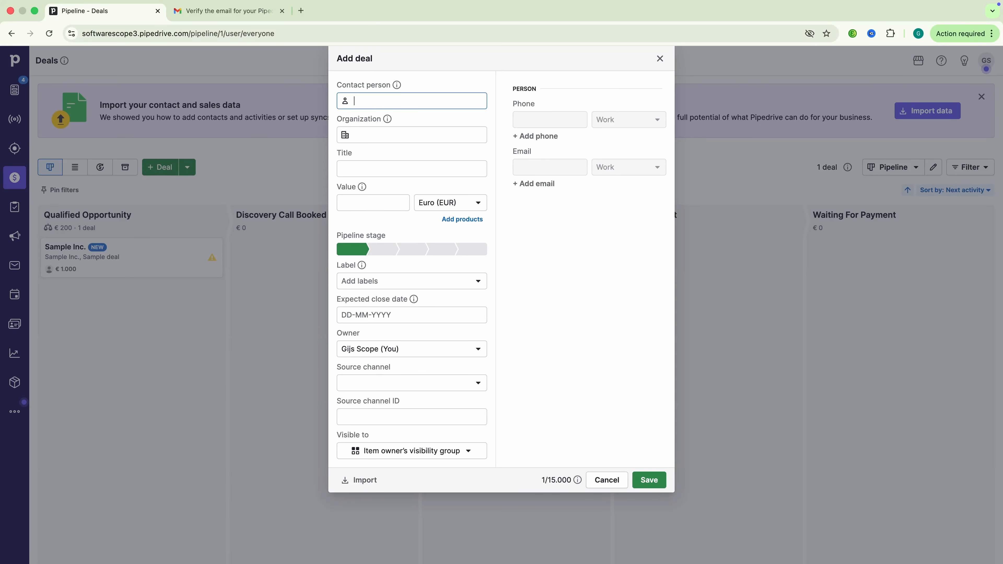
text(ani)
key(BackSpace)
key(BackSpace)
key(BackSpace)
key(BackSpace)
text(Dani Dan)
key(Tab)
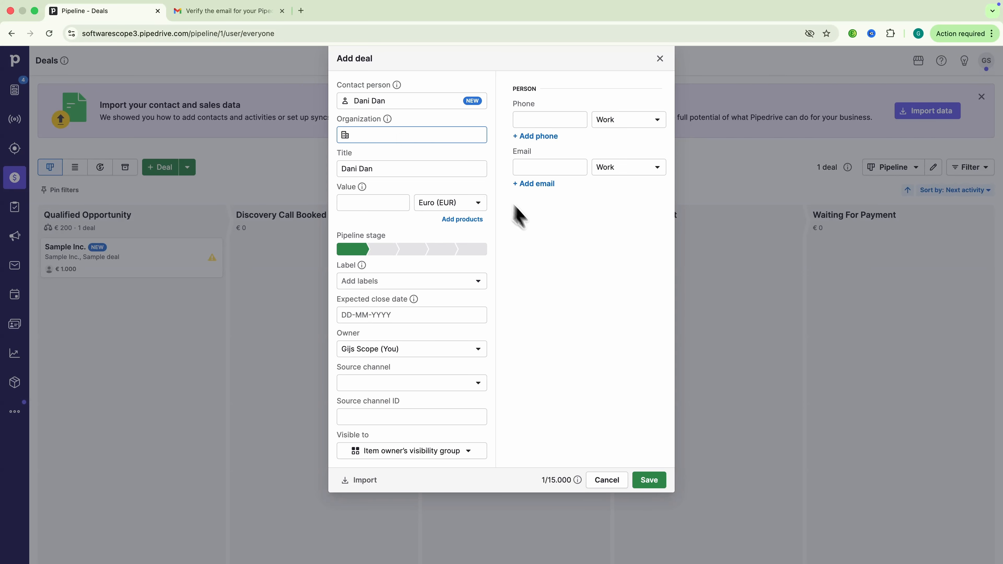
text(Dani Inc.)
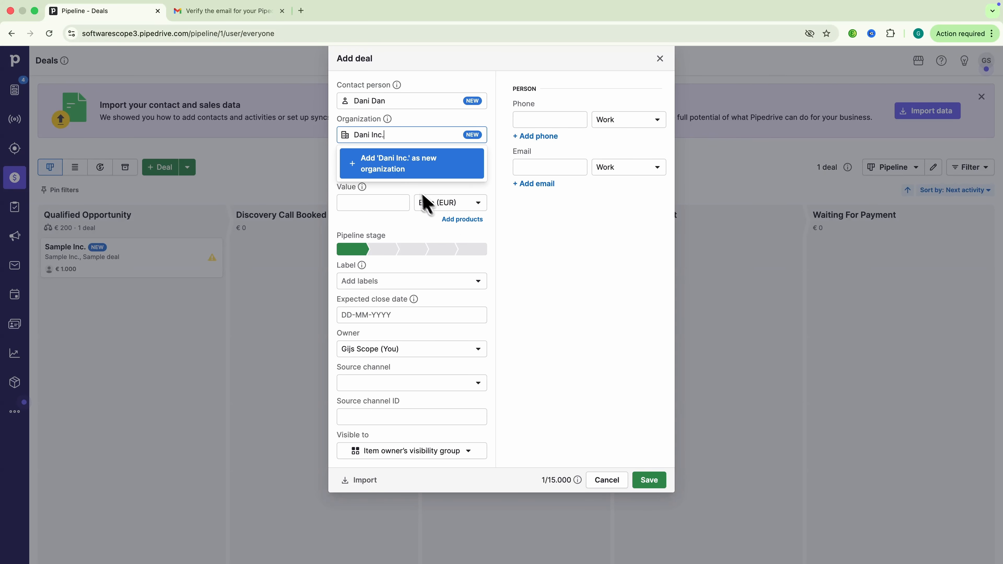
click(389, 171)
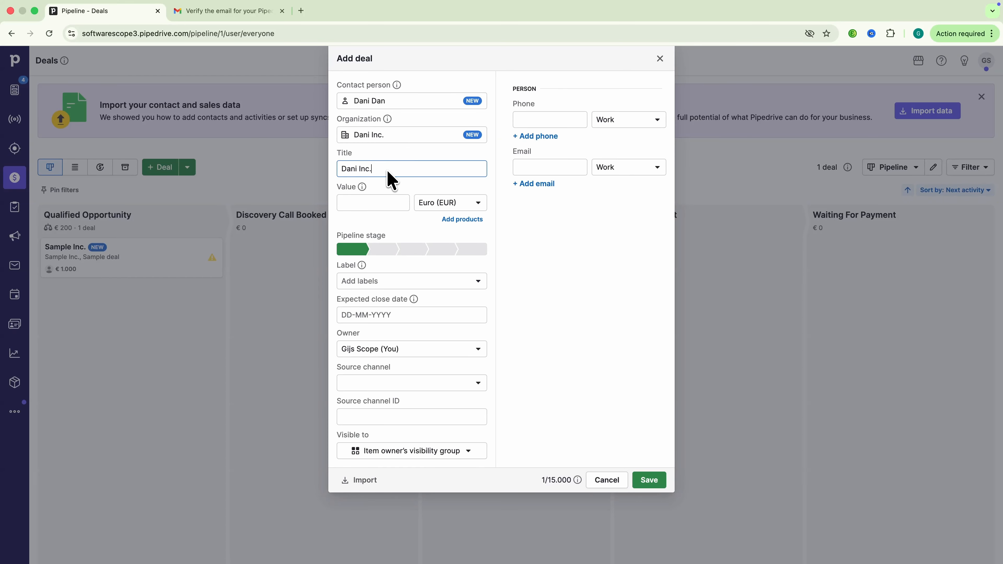
- Set the deal's title to the contact's name and its value to 3500 euros, and open the product entry section
double_click(390, 171)
text(Dan)
click(368, 204)
text(35)
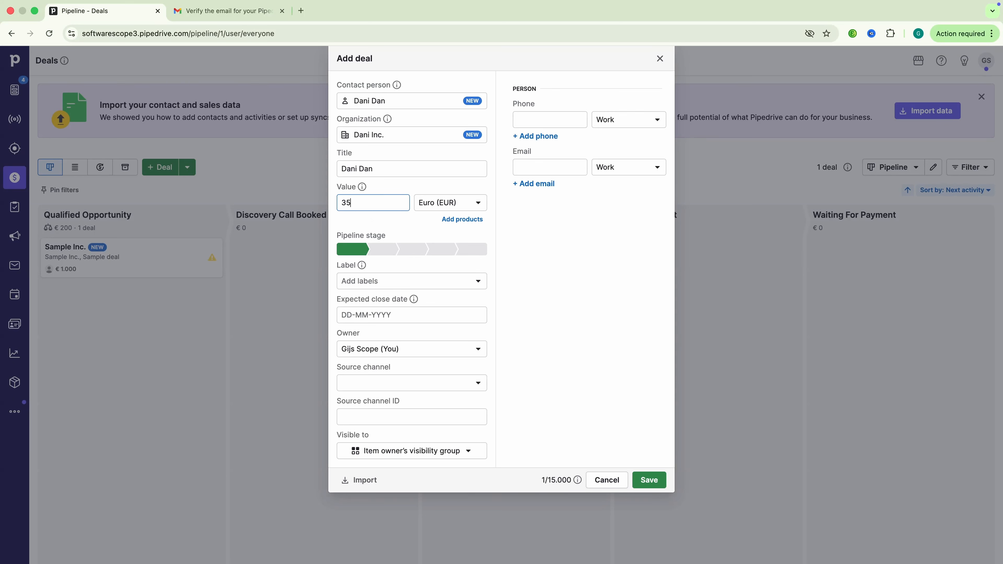
text(00)
click(522, 203)
click(463, 220)
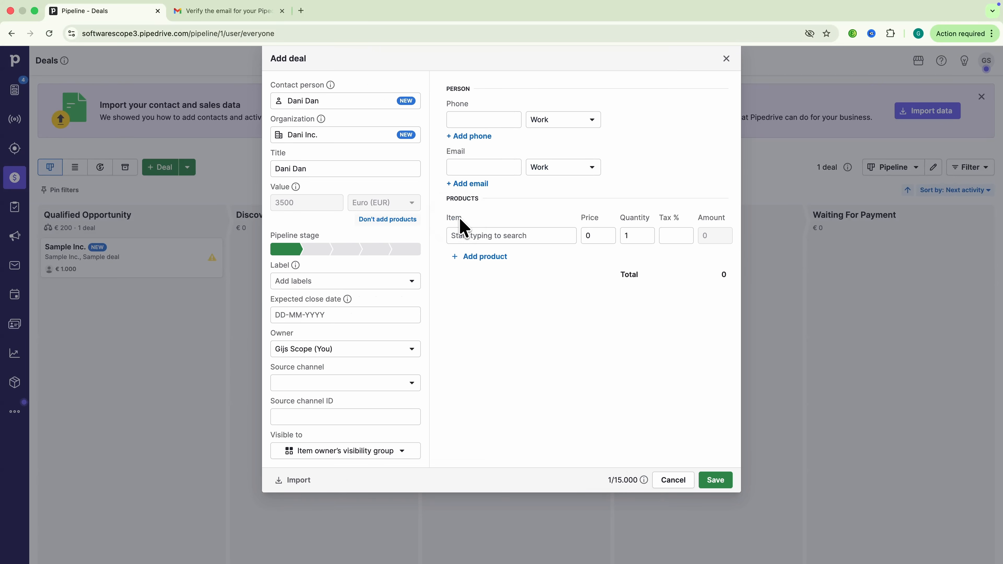
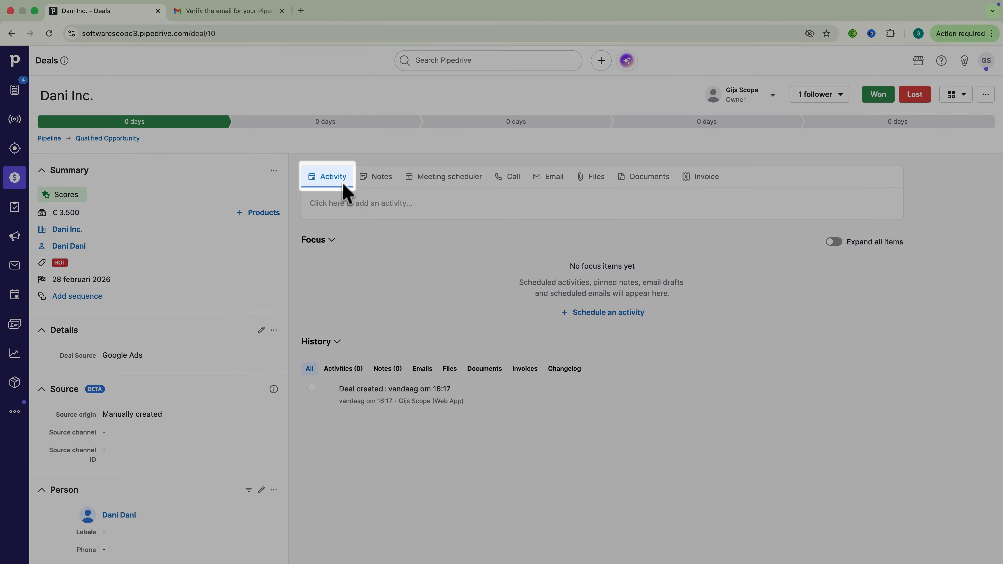
- Start a call activity named "Follow Up On Proposal" on the Dani Inc. deal and date it 17 January 2026
click(344, 187)
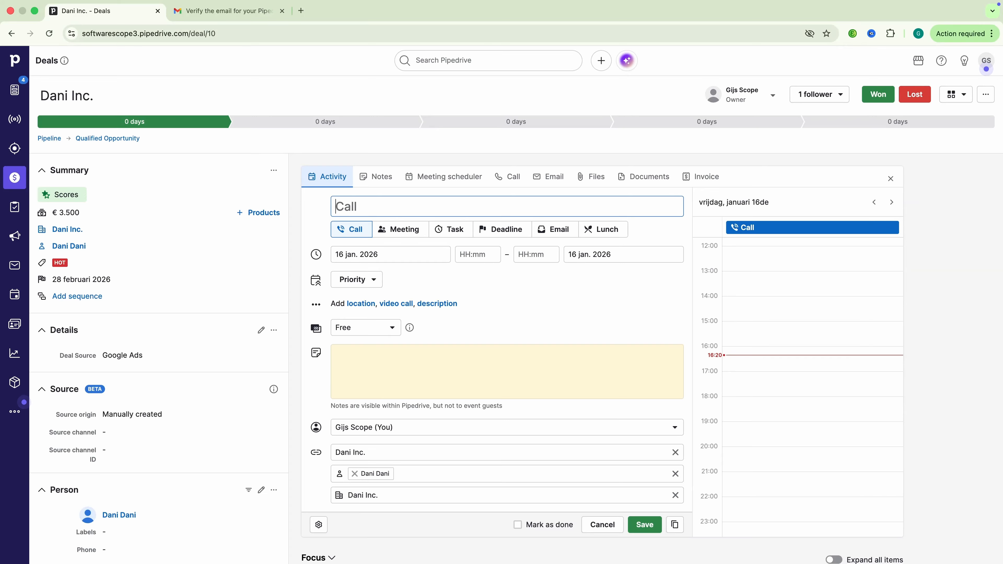
text(Follow U)
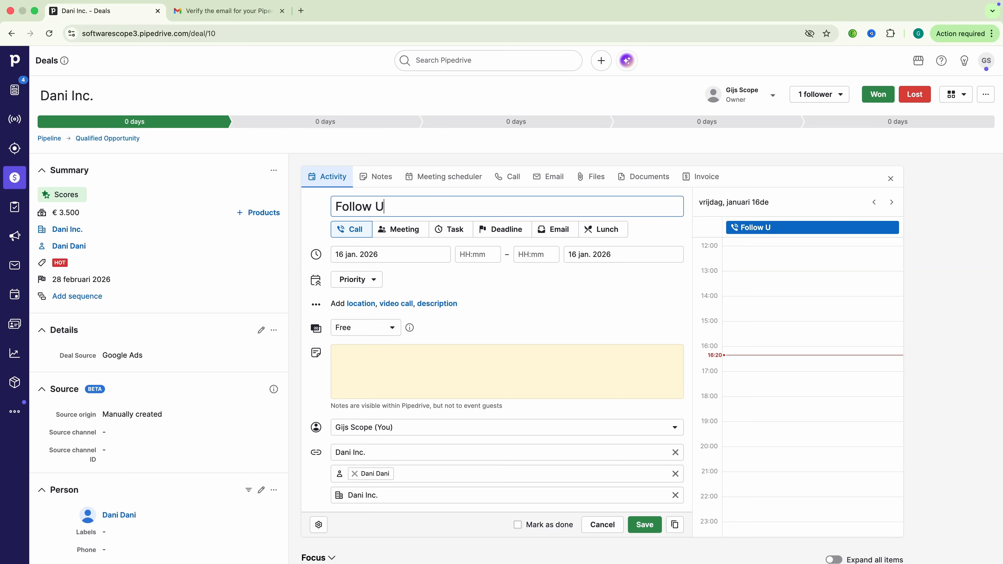
text(p On Proposal)
click(365, 254)
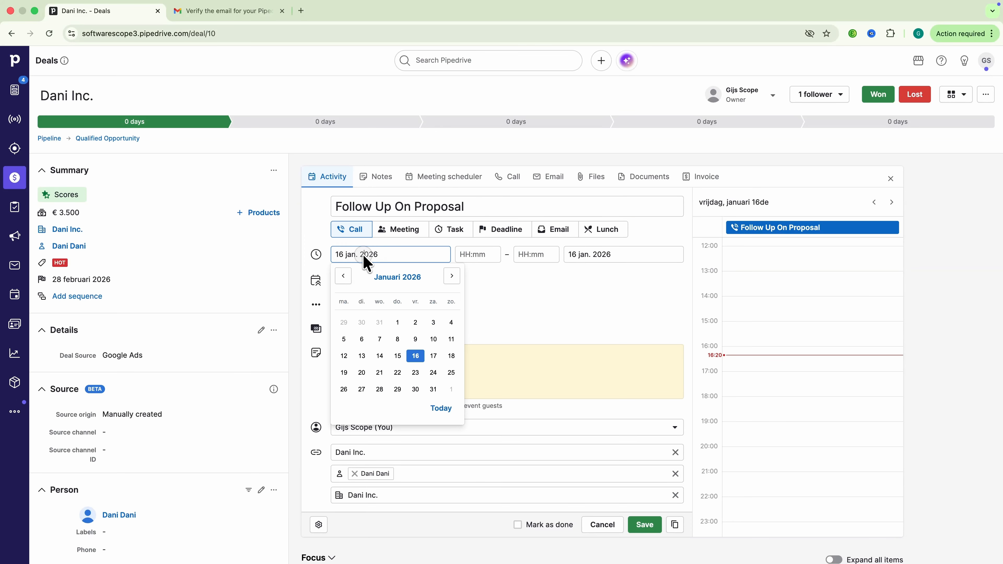
click(435, 358)
- Set the follow-up call's time from 10:00 to 10:15
click(476, 254)
scroll(489, 315, up, 6)
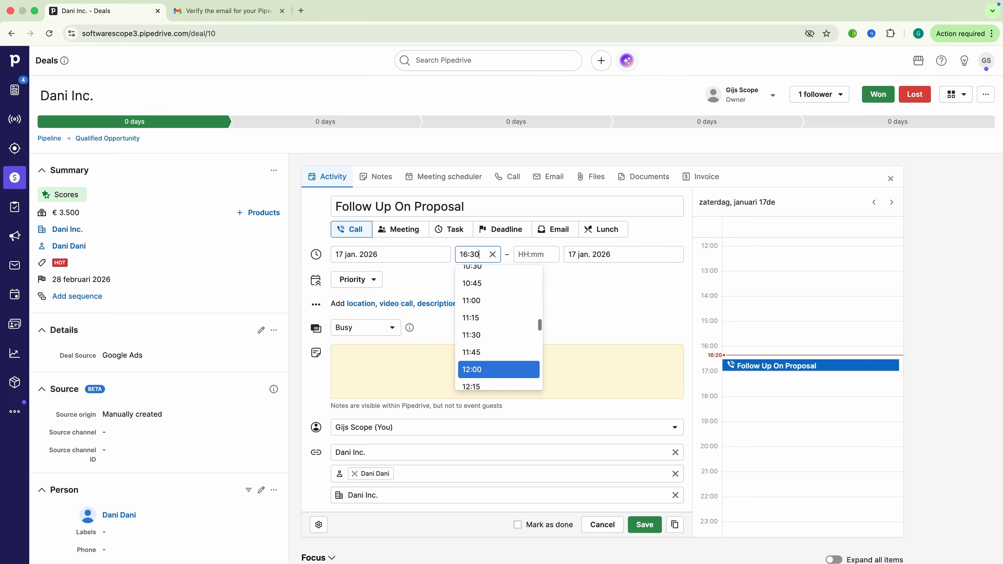
click(489, 308)
click(533, 255)
scroll(538, 295, up, 4)
click(543, 317)
- Add a note to check whether the contact has any questions about pricing, and save the activity
click(541, 363)
text(Check if Dan has any questions about pricing.)
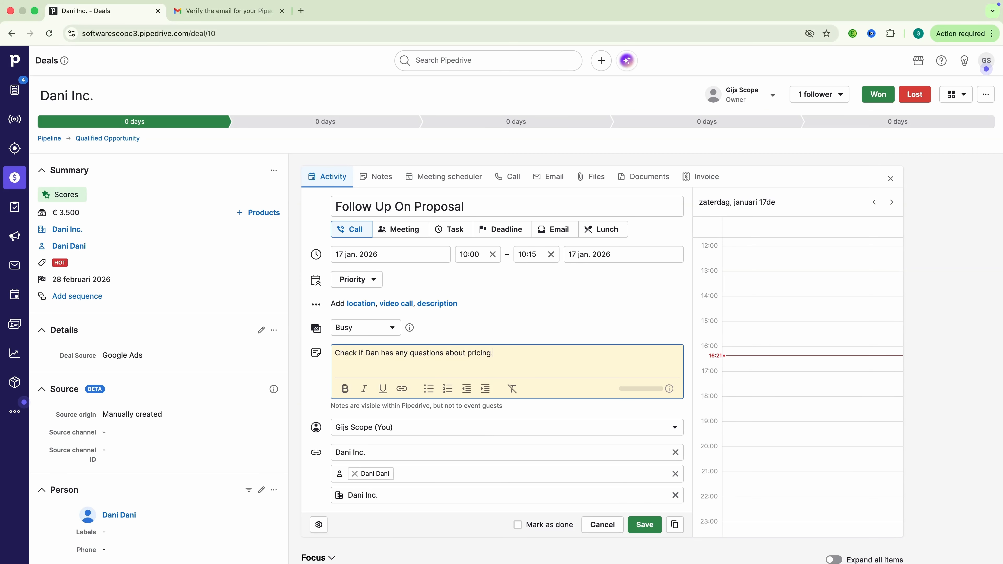
click(636, 524)
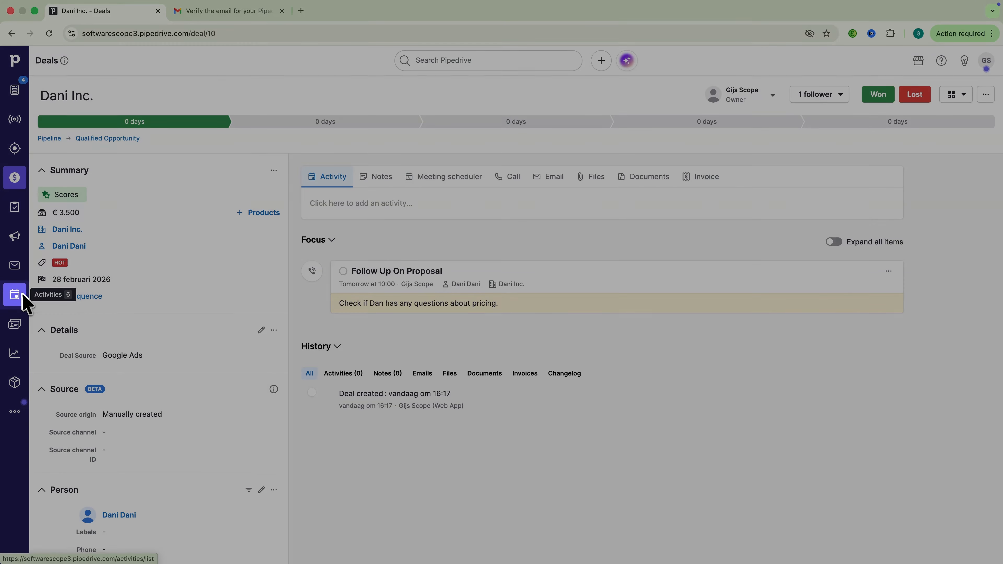
- Open the activities list and mark the Follow Up On Proposal call as done
click(16, 297)
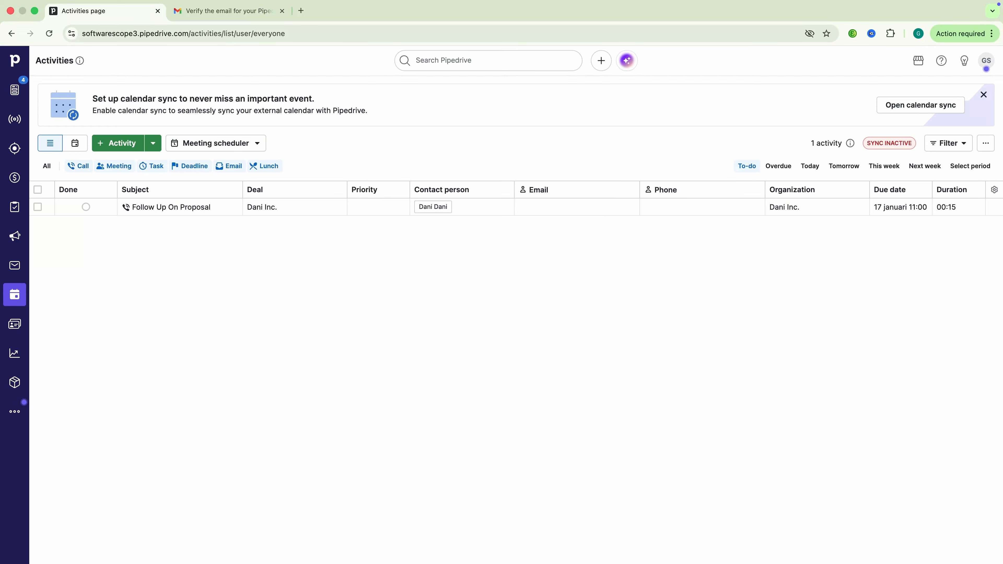
click(87, 207)
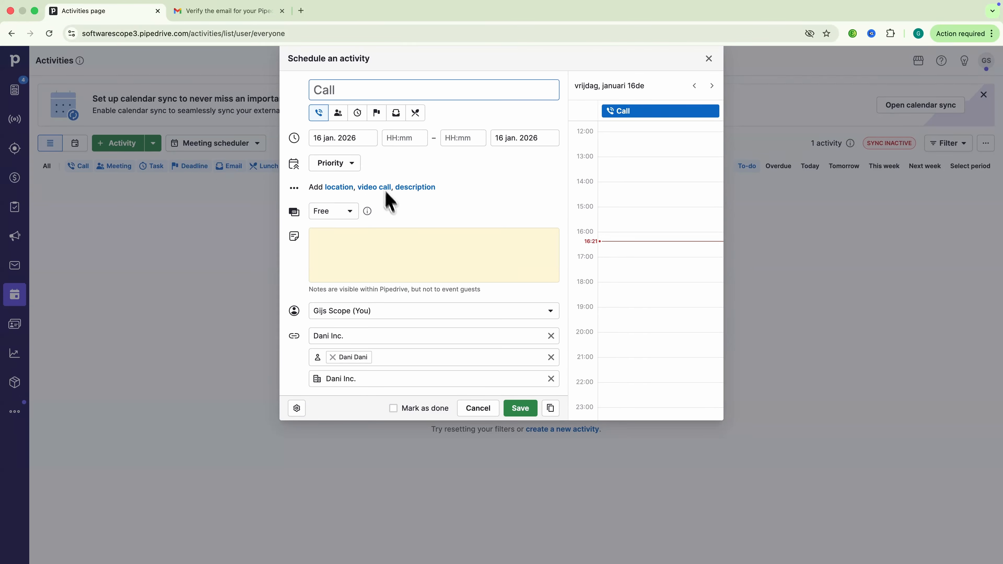
click(394, 212)
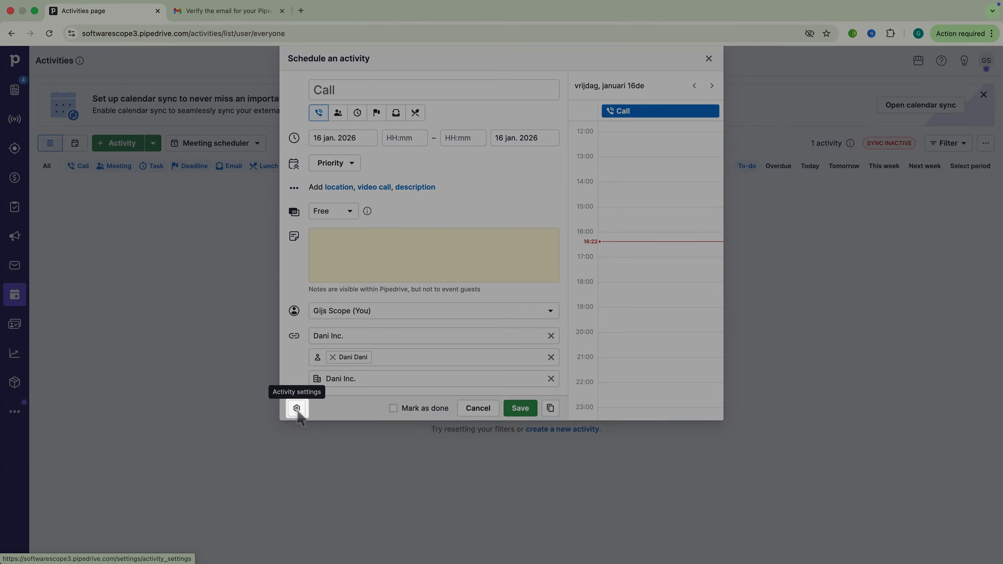
- In the activity settings, add and save an activity type named "Send Proposal" with the clipboard icon
click(296, 408)
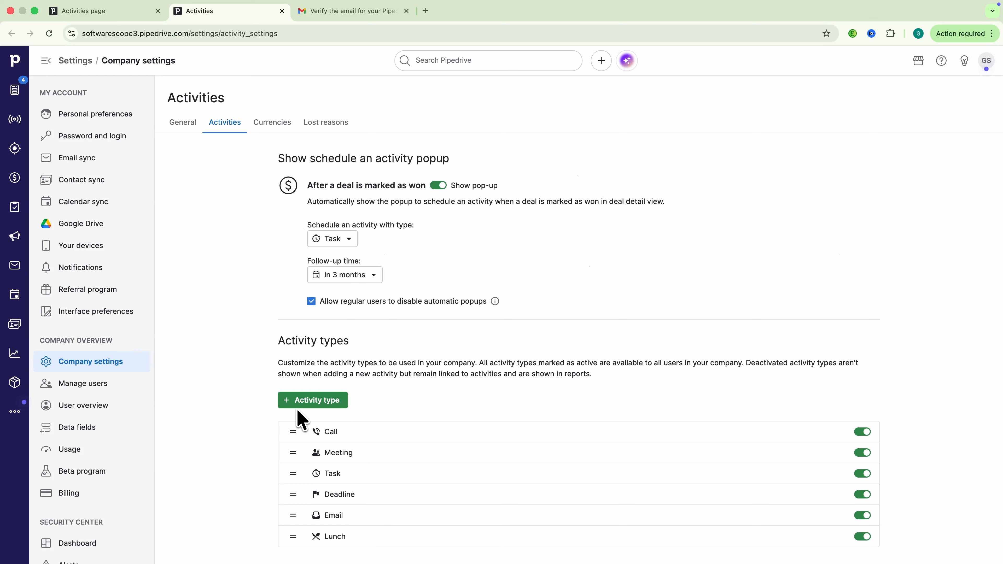
scroll(297, 412, down, 1)
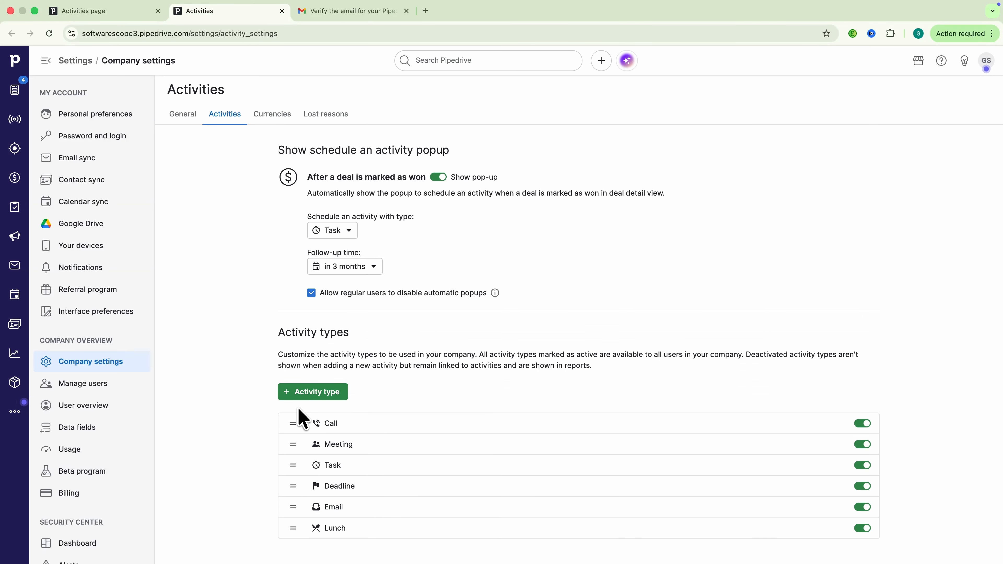
click(301, 398)
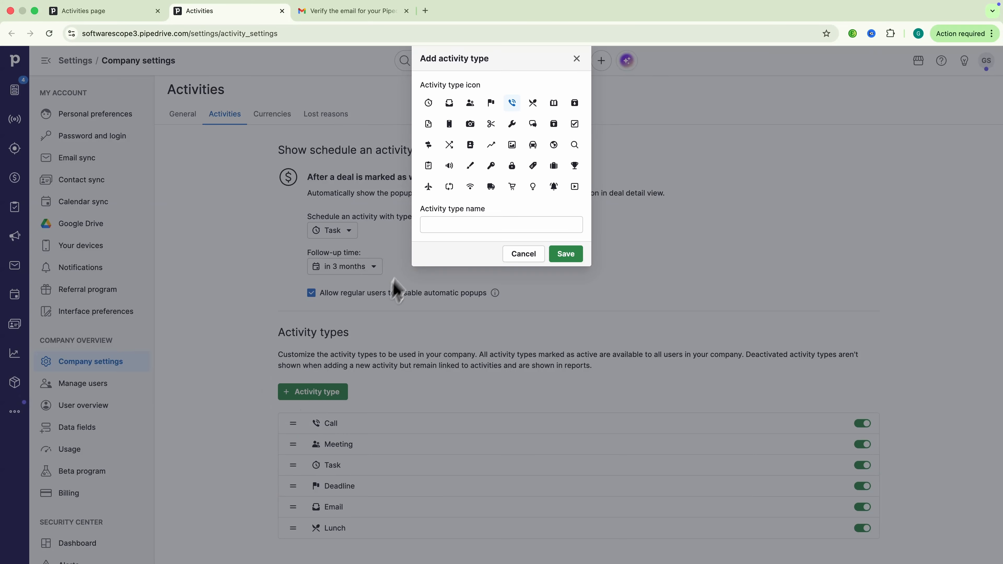
text(Send Proposal)
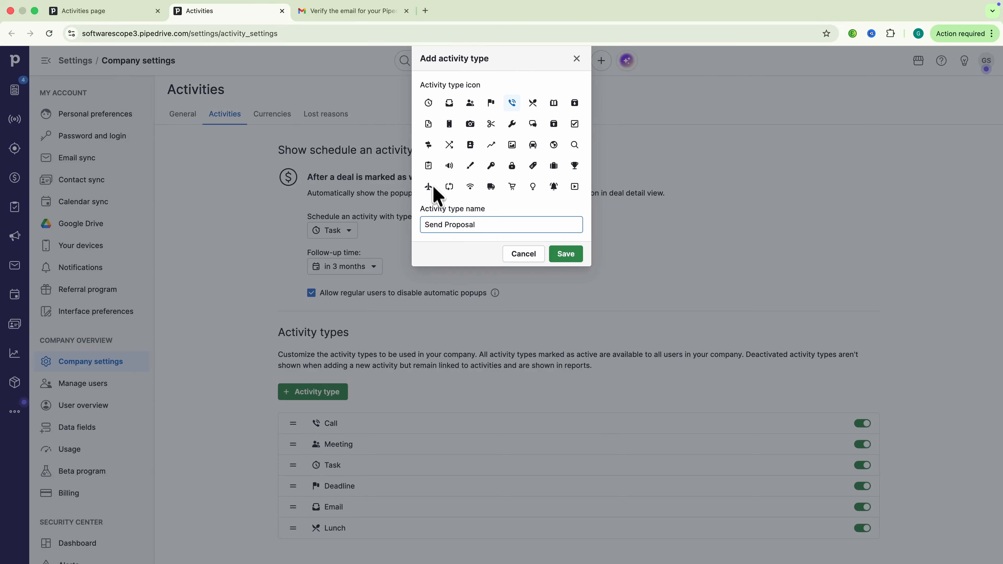
click(429, 166)
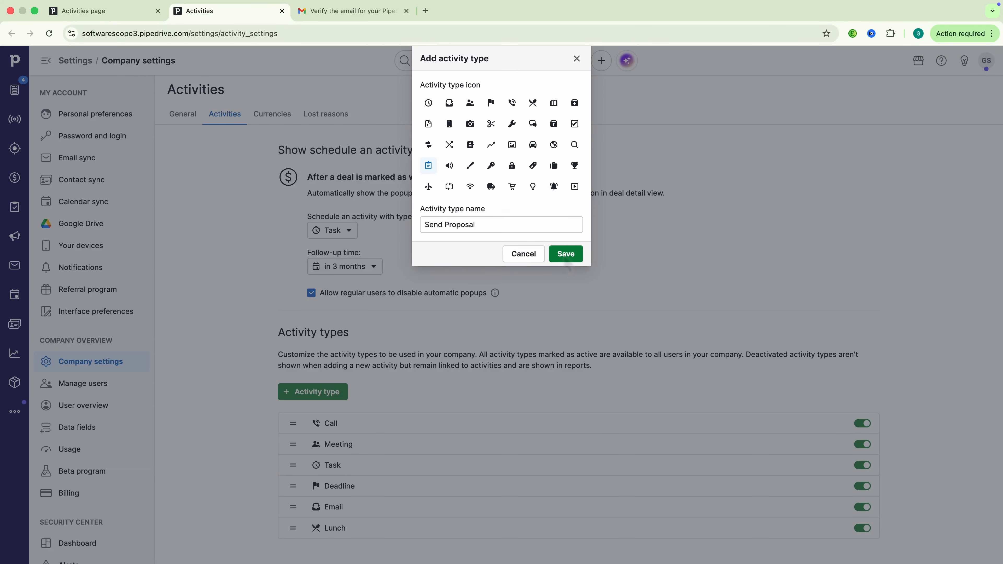
click(568, 263)
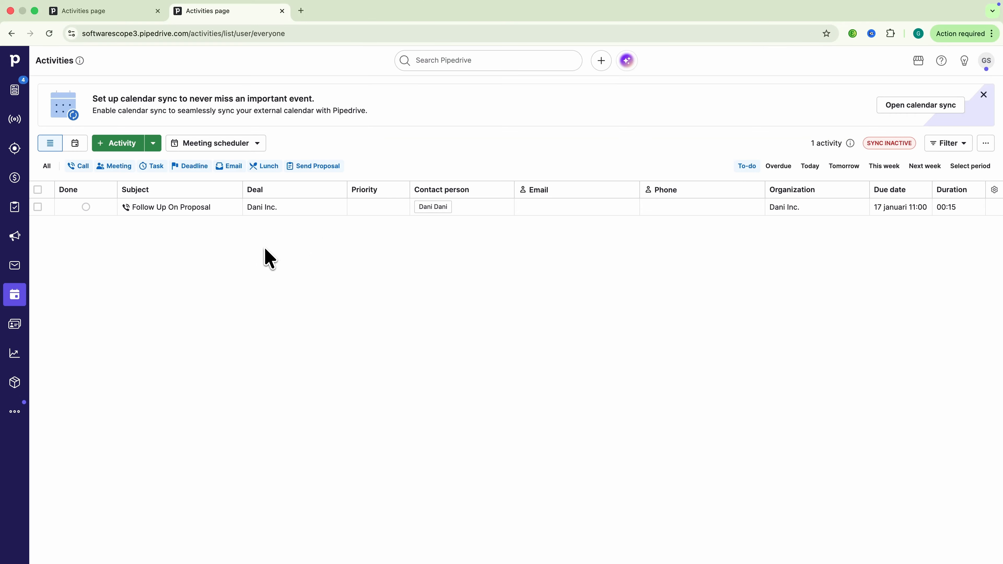
- Complete the Follow Up On Proposal call and choose Send Proposal as the type of the next activity
click(86, 206)
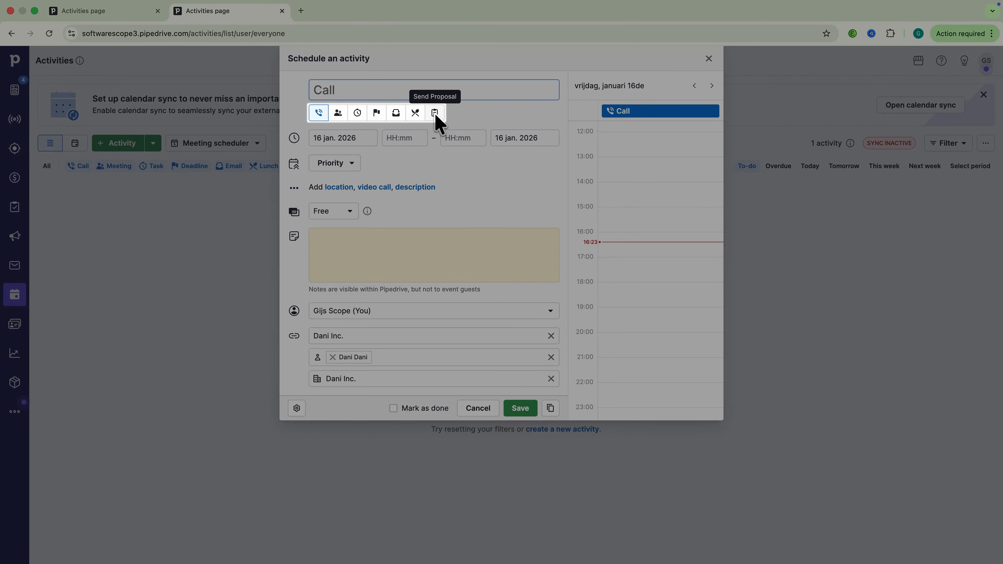
click(435, 115)
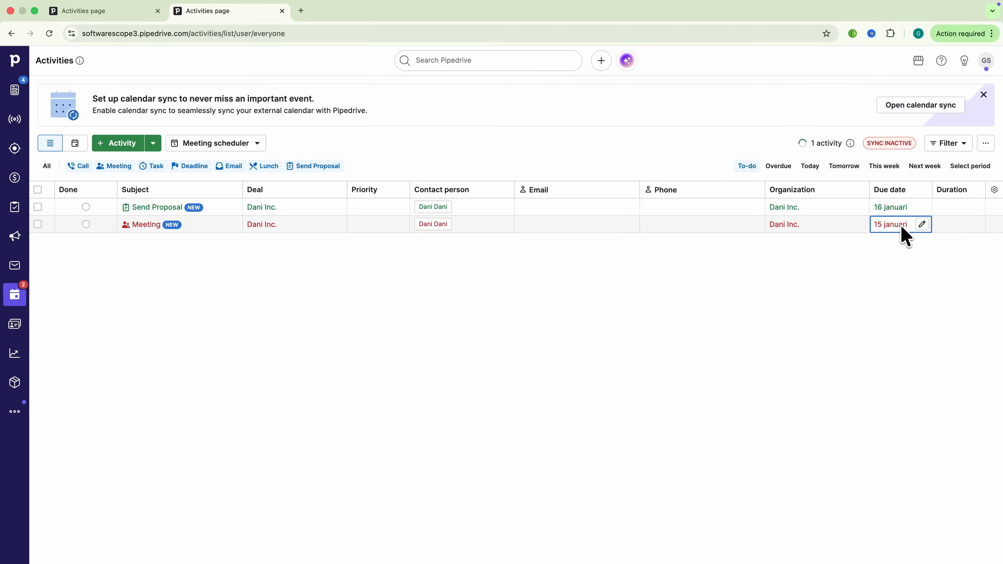
- Examine the Meeting's due date, the activity filters by favorites, owners and saved filters, and the fields available for a new filter
drag(875, 225, 909, 227)
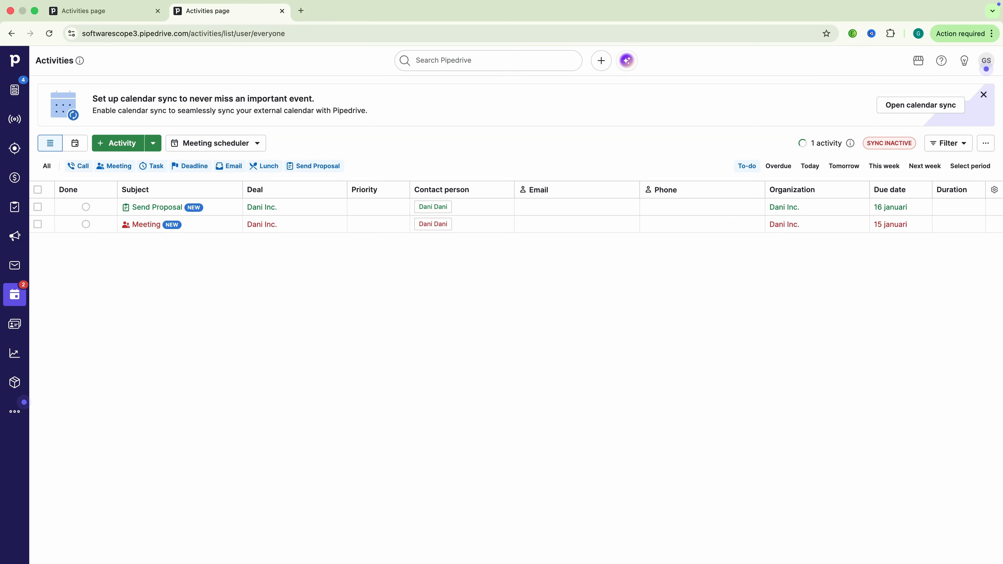
click(946, 147)
click(811, 197)
click(876, 198)
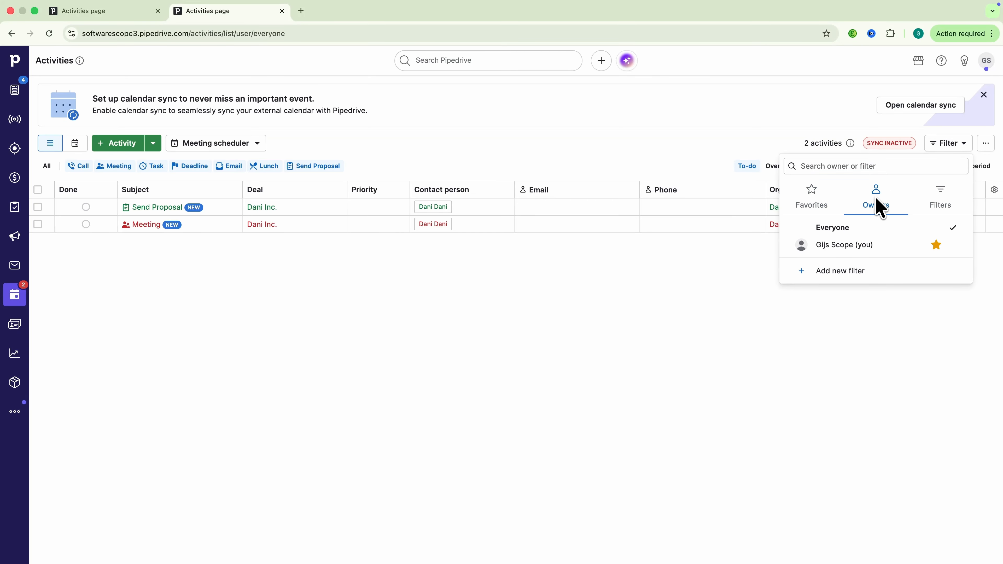
click(941, 197)
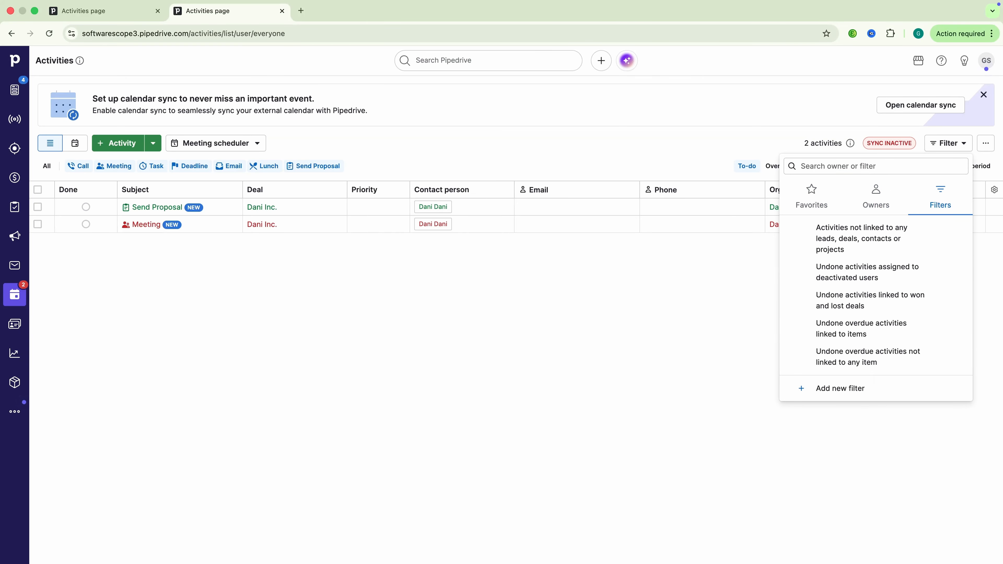
click(857, 388)
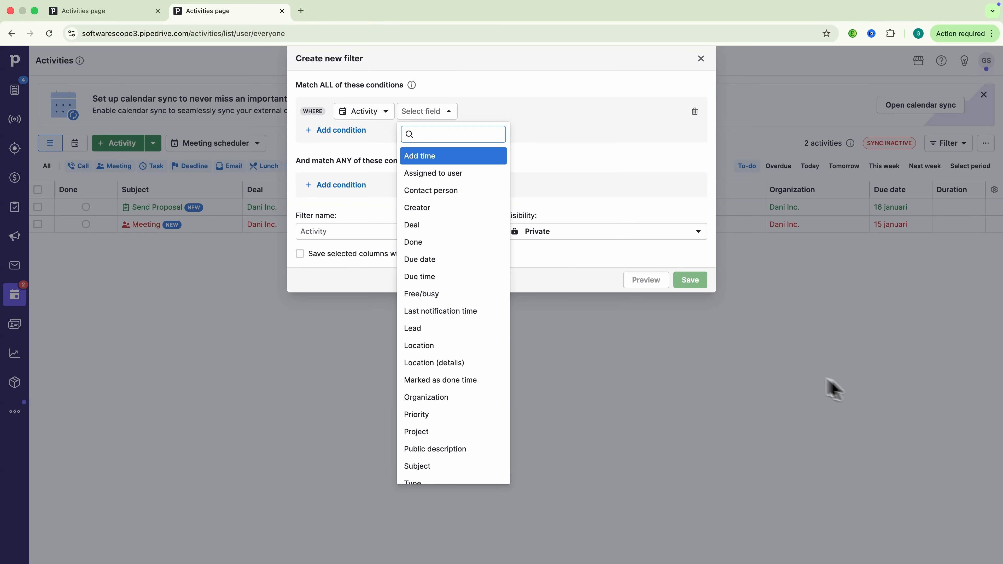
click(441, 113)
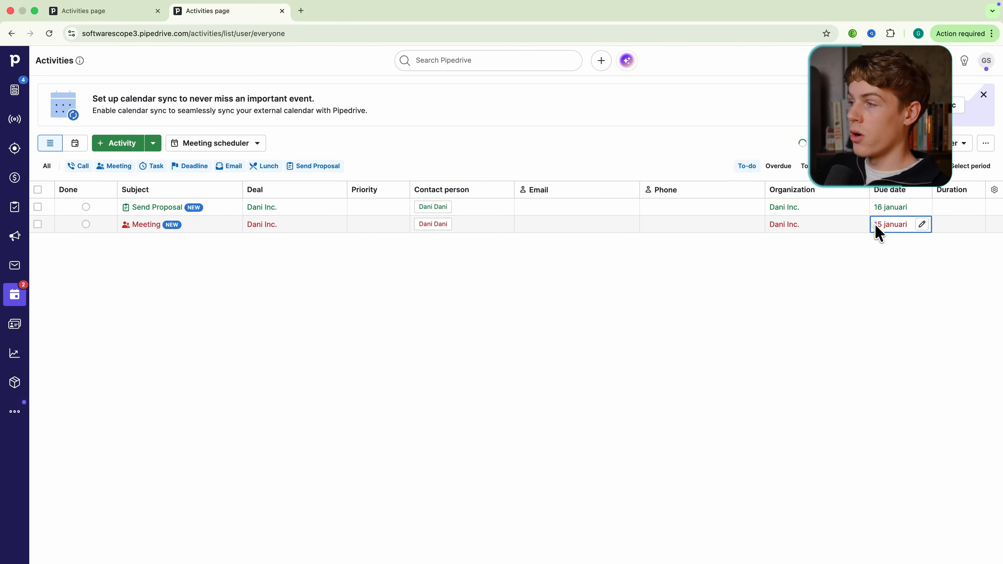
- Check the due date of the Meeting activity and show the activities in the calendar view
drag(874, 227, 908, 225)
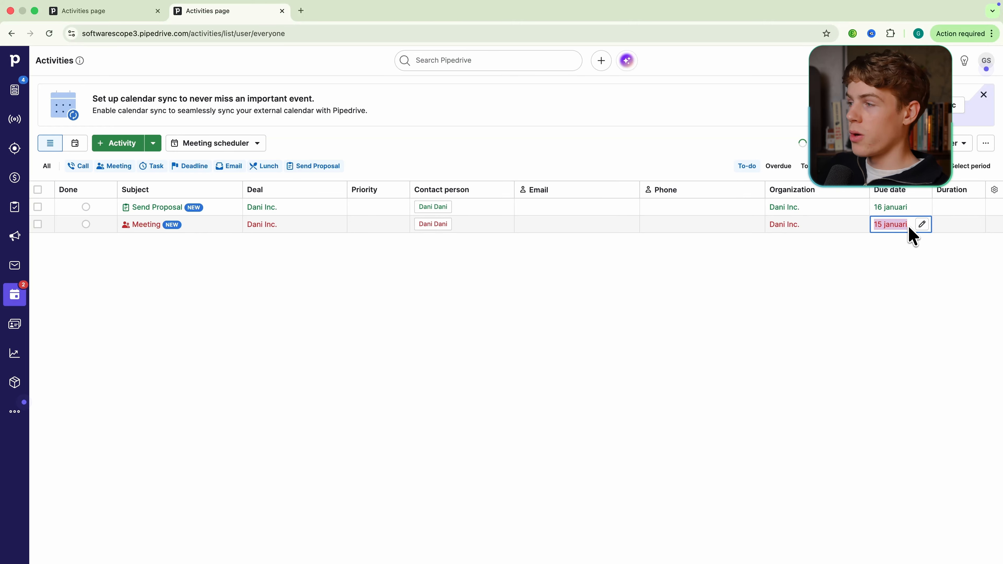
click(907, 235)
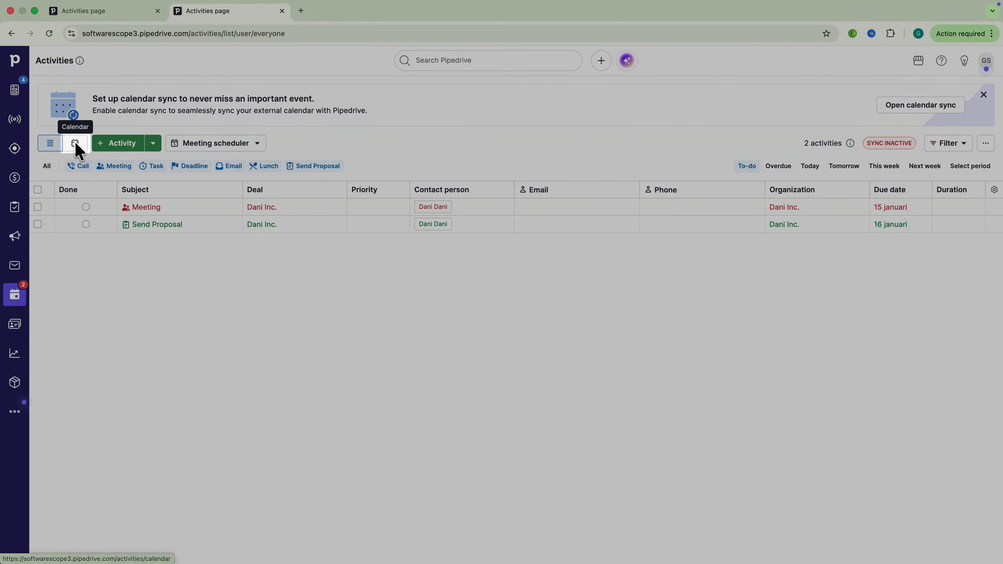
click(76, 145)
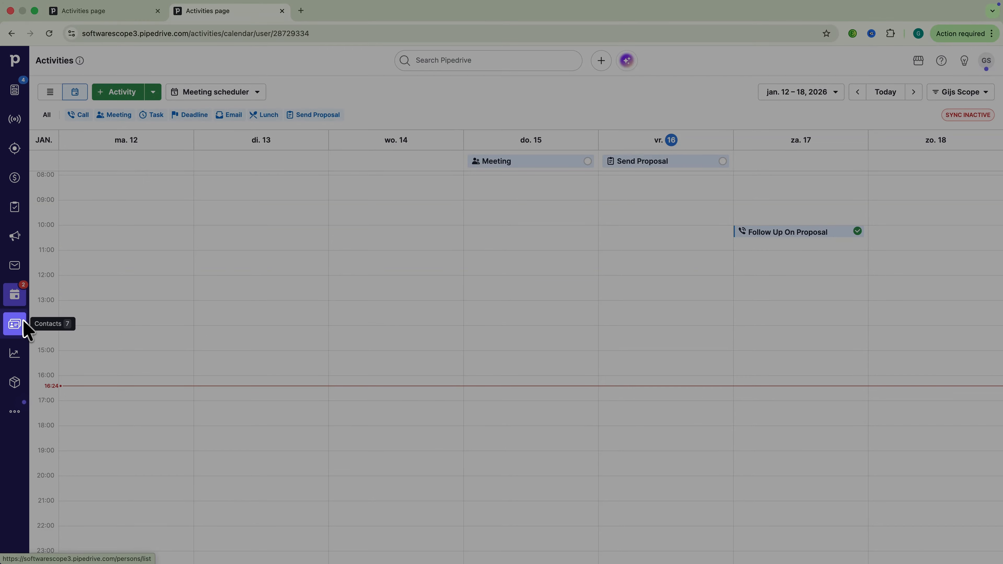
- Open the people list and examine the record of the Dani Inc. contact who has an open deal
click(23, 322)
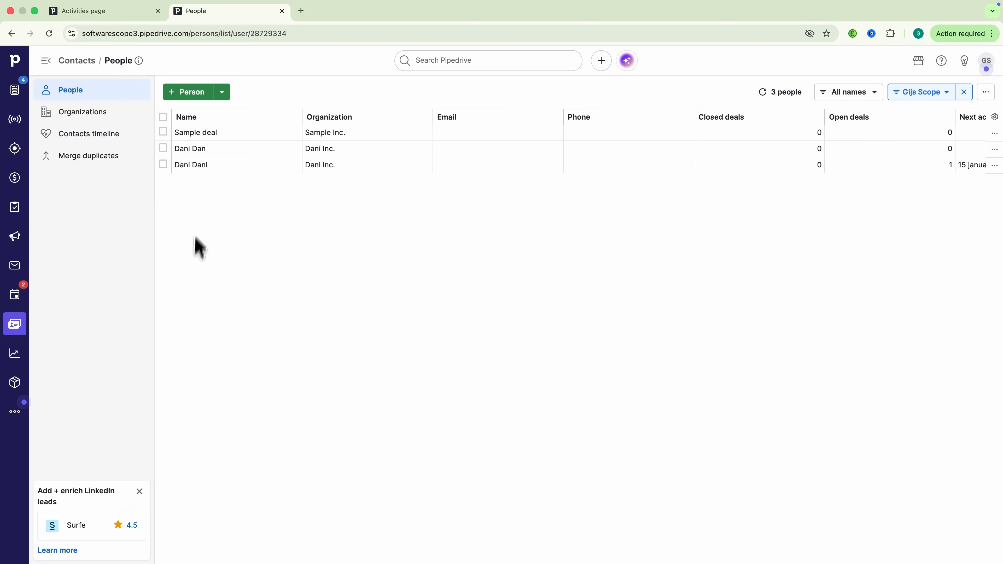
click(199, 164)
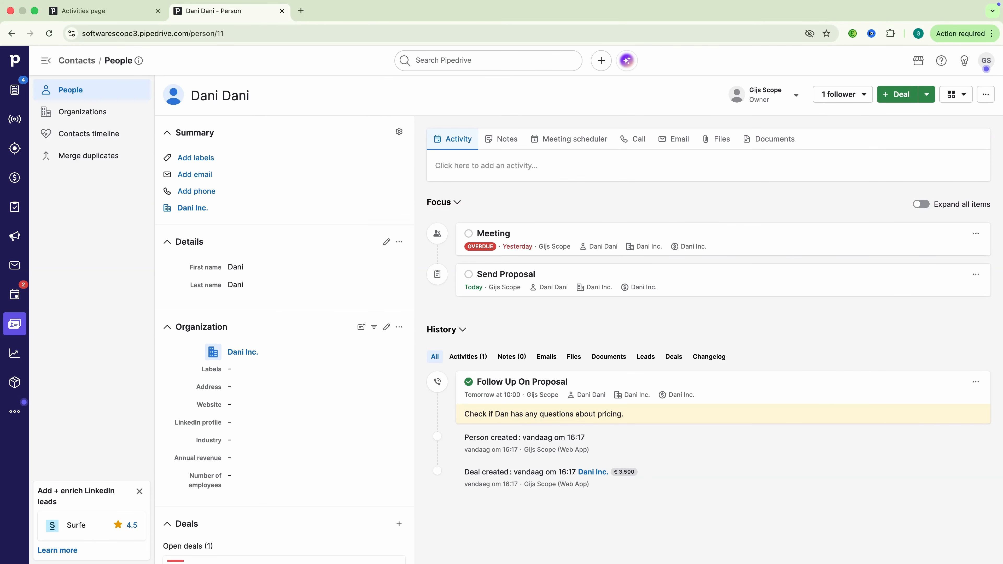
scroll(328, 253, down, 3)
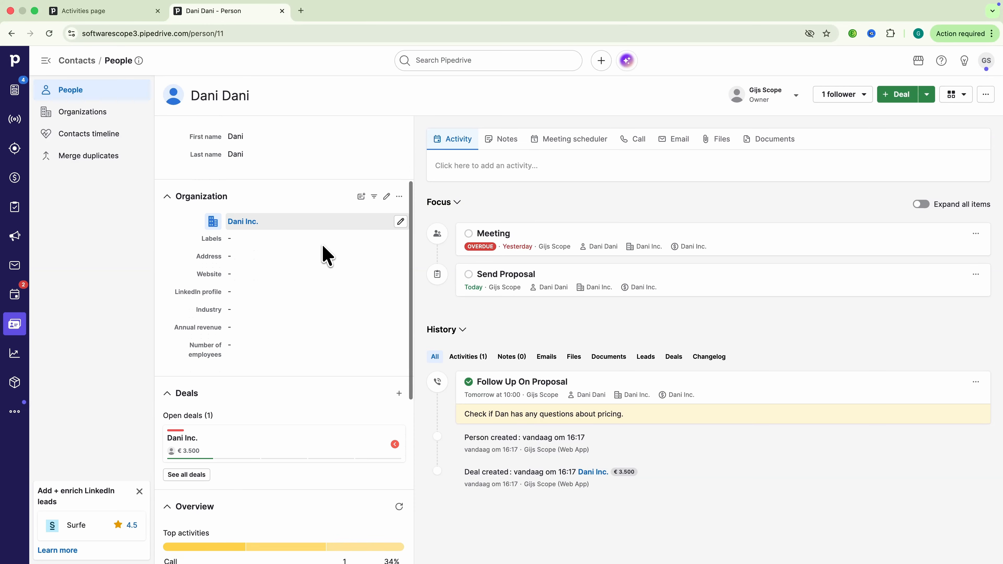
- Examine the open deals and activity overview on the Dani Inc. contact's record
scroll(300, 249, down, 3)
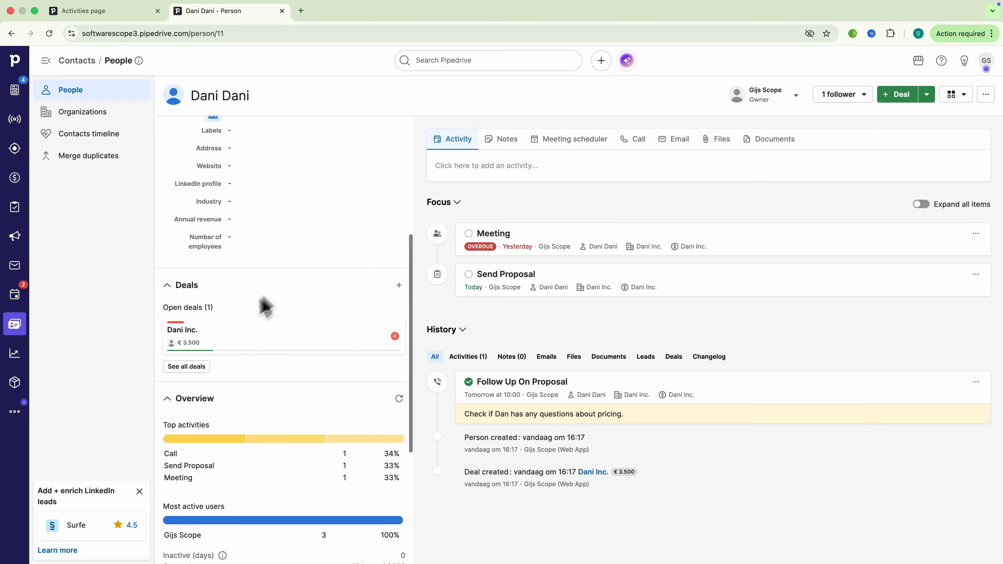
click(395, 340)
click(396, 340)
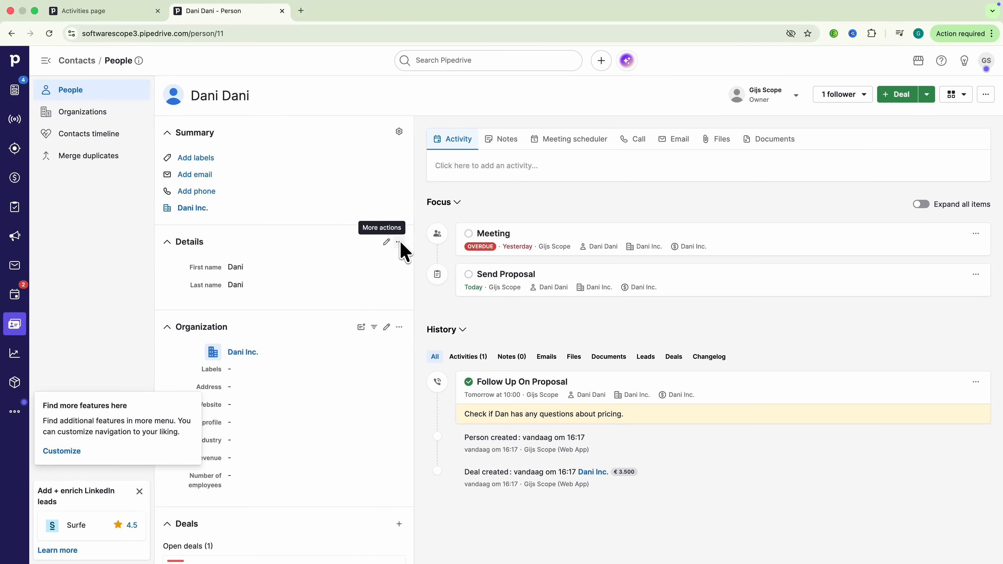
- Customize the detail fields of the person record and add a custom field named Source
click(399, 243)
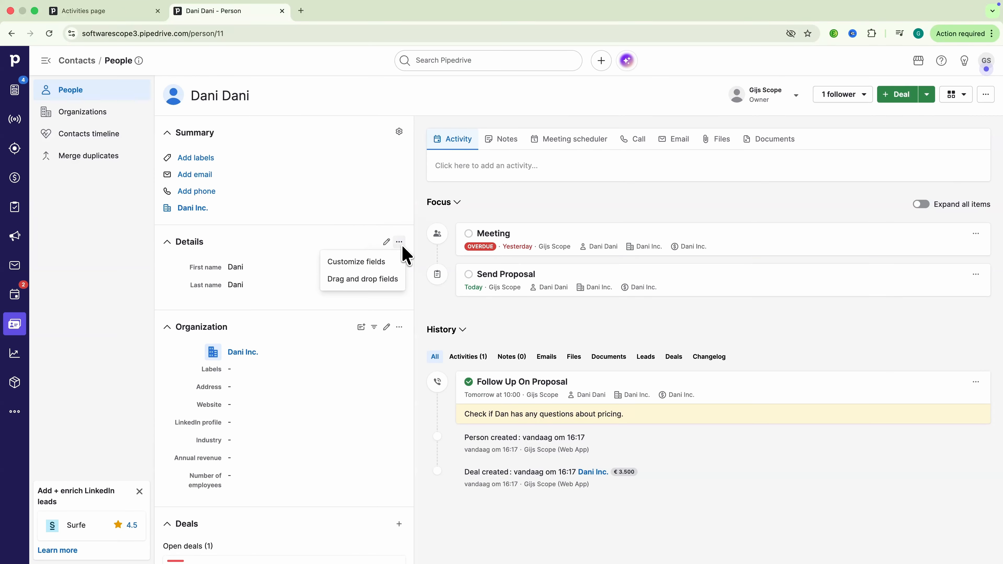
click(388, 263)
click(189, 394)
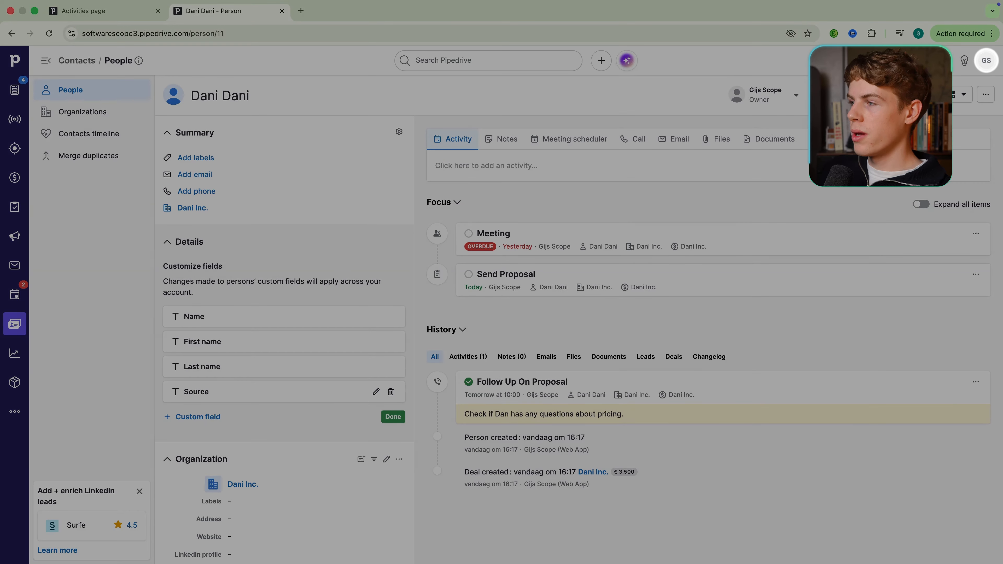
- Open the contact sync page in the personal settings
click(986, 60)
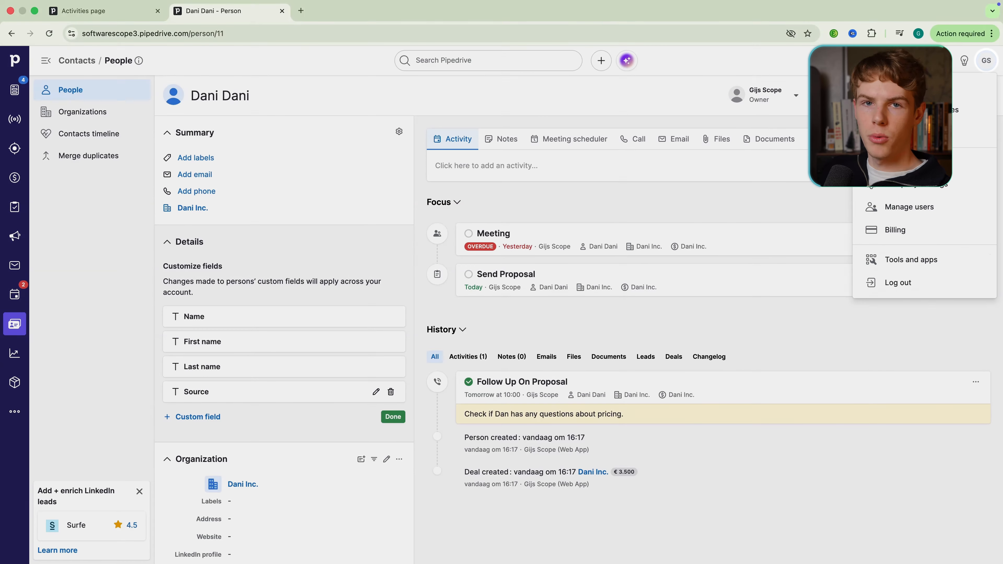
click(964, 108)
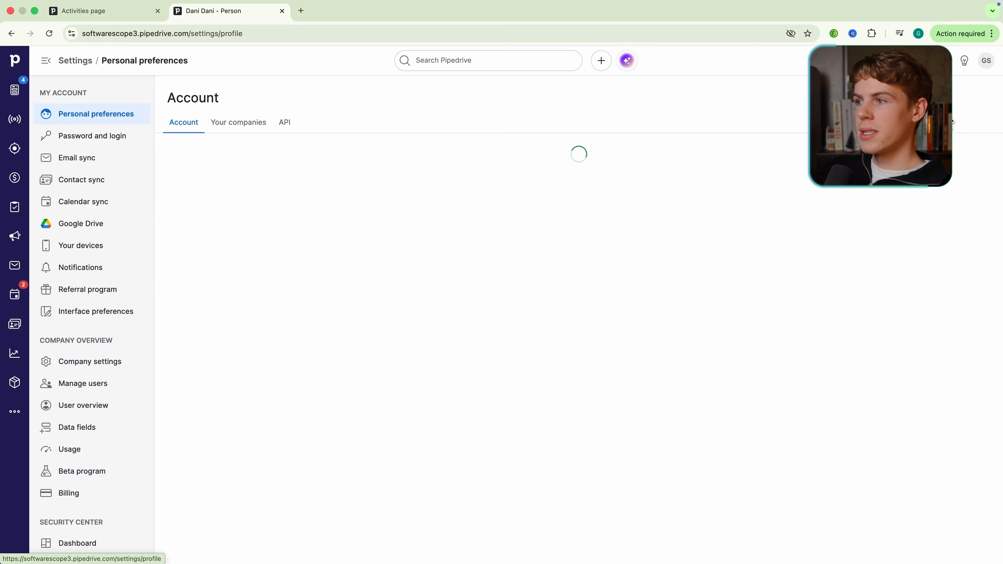
click(98, 180)
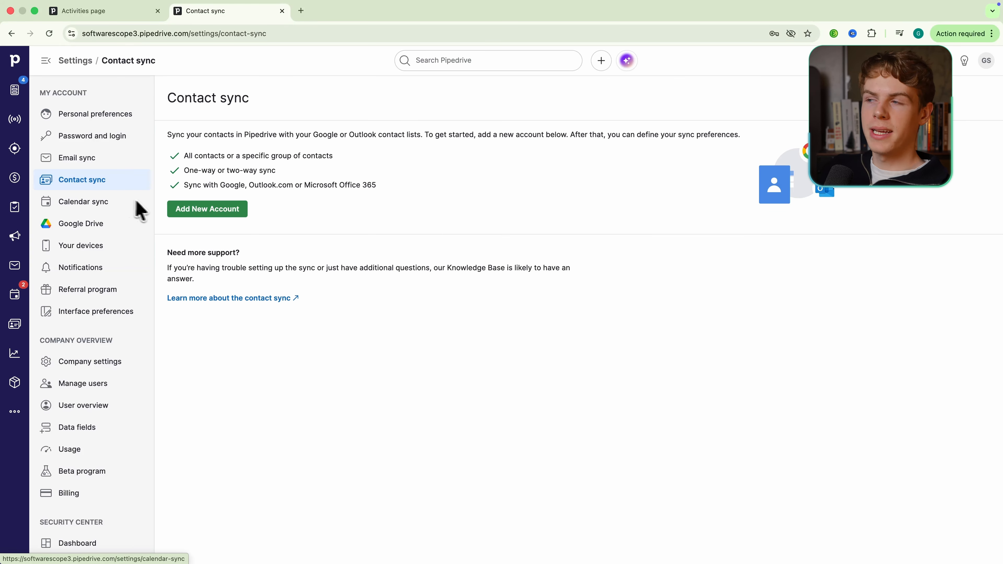
- Examine the form for adding a contact sync account and the one-way or two-way sync option
click(208, 213)
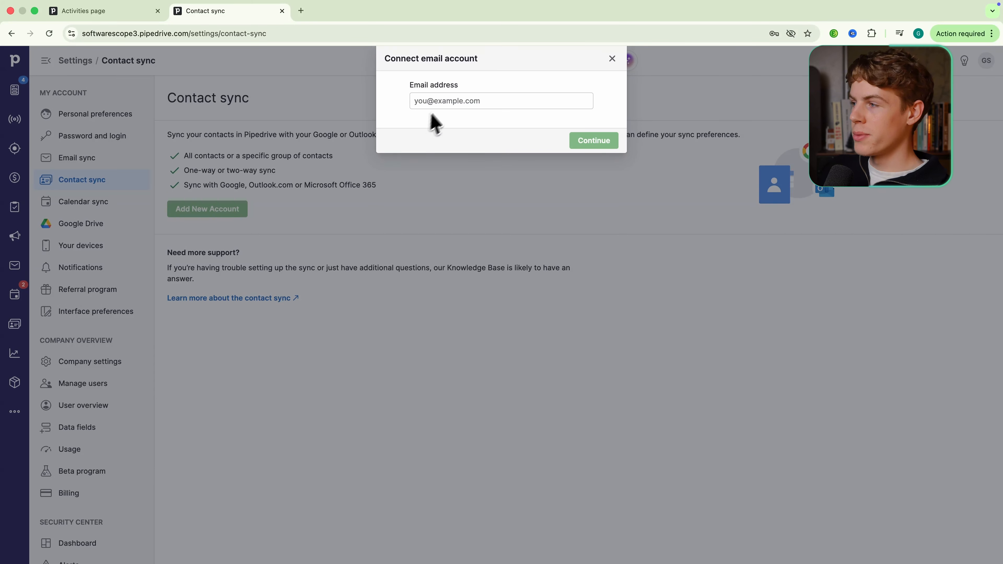
key(Escape)
drag(184, 171, 277, 174)
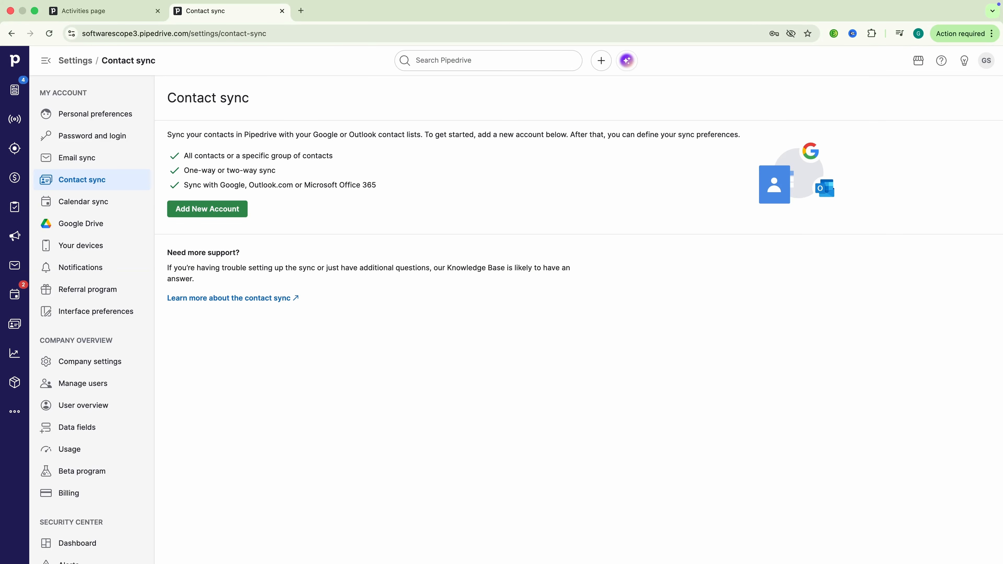
click(219, 213)
click(444, 104)
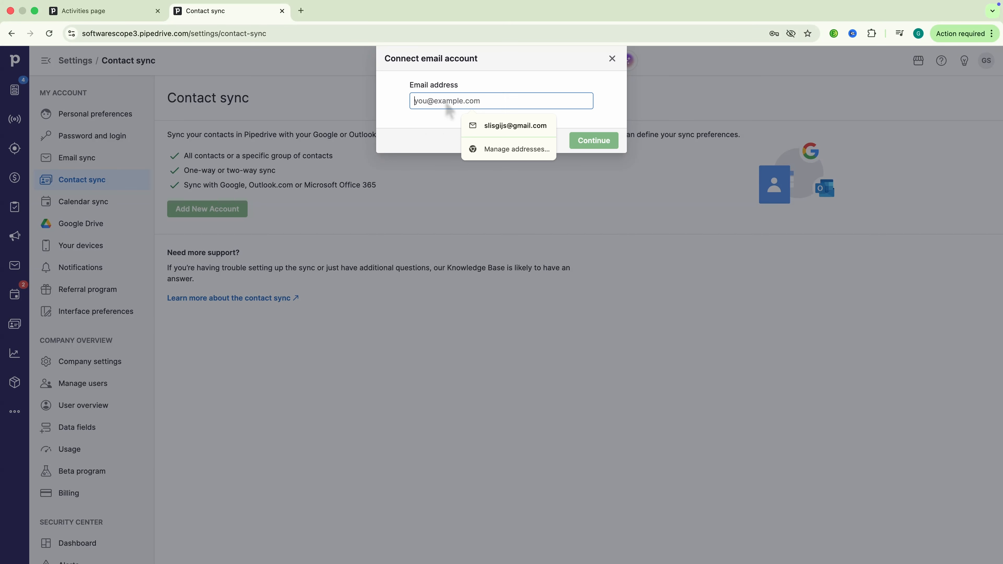
click(438, 118)
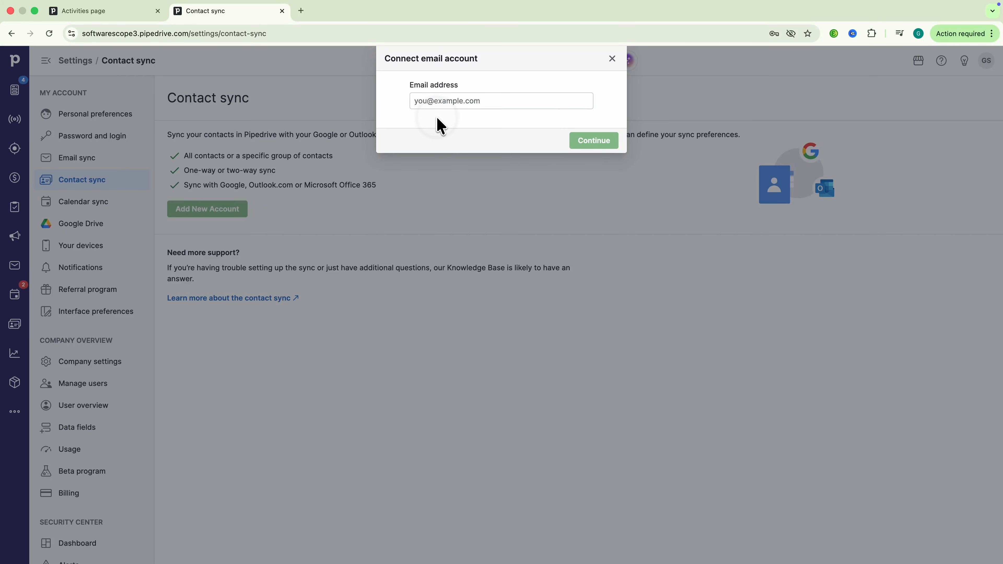
click(612, 59)
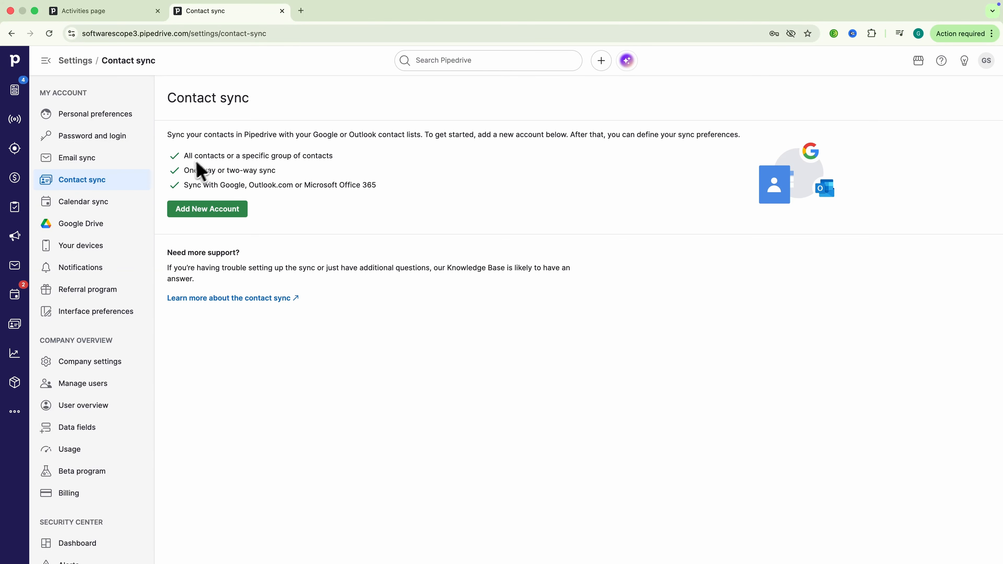
drag(183, 171, 281, 180)
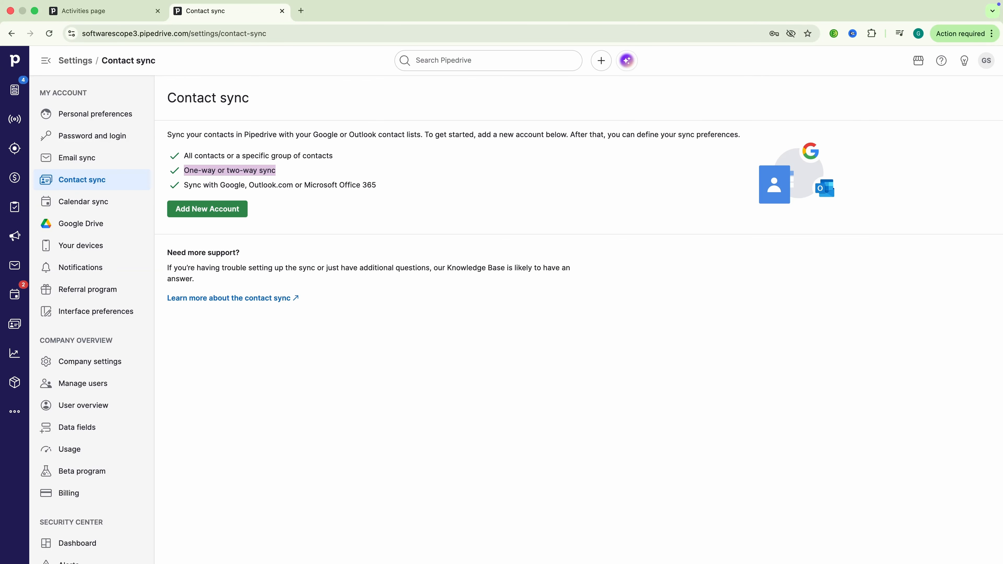
click(281, 180)
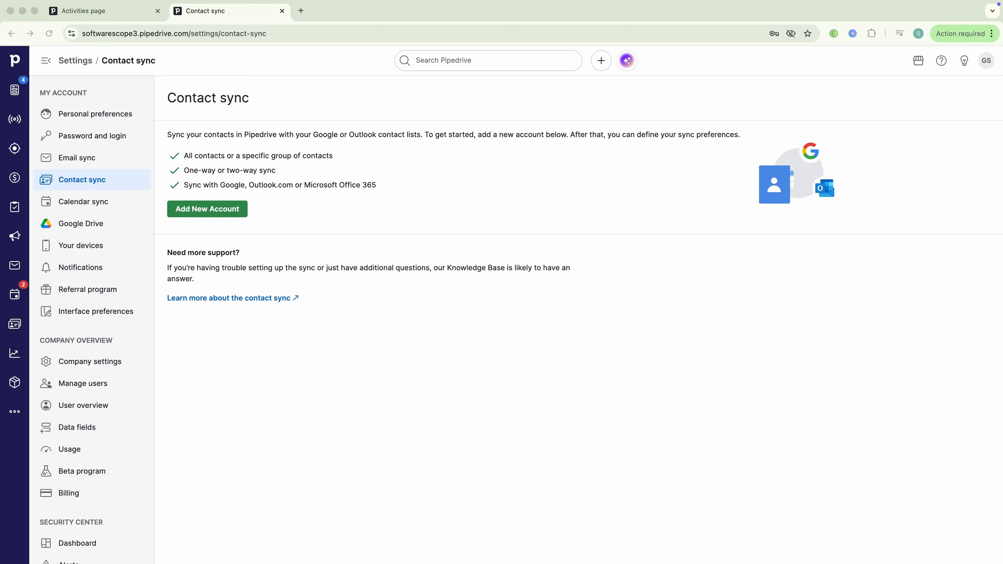
- Connect the prefilled Google account to email sync, granting Pipedrive CRM all requested email permissions
click(97, 159)
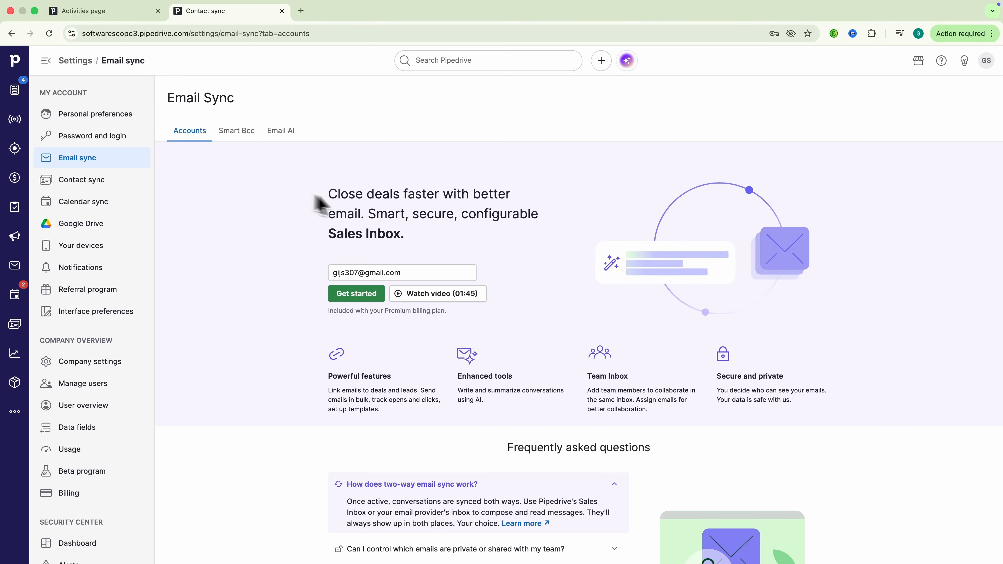
click(355, 297)
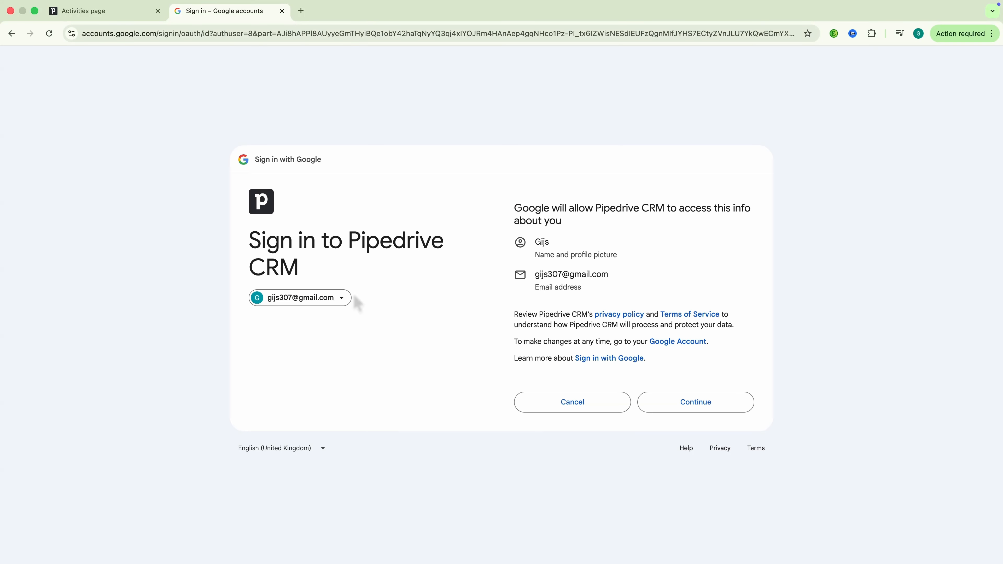
click(670, 396)
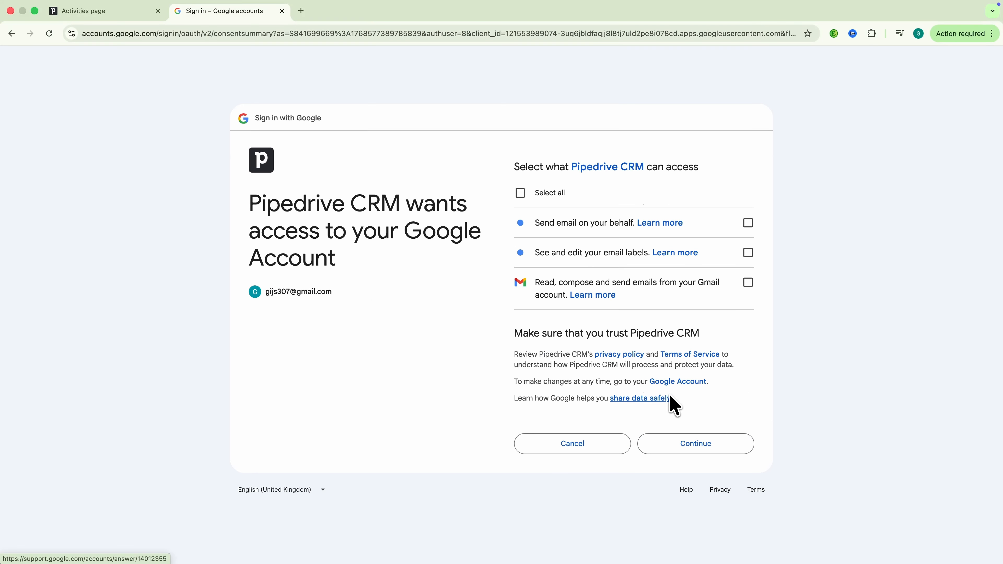
click(520, 193)
click(697, 444)
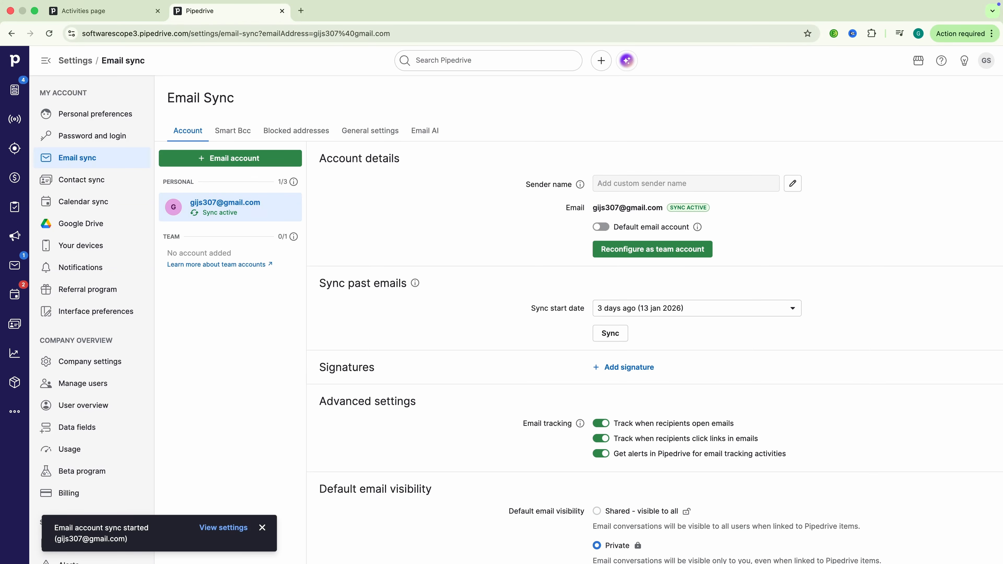
- Connect a Google account to calendar sync with the suggested email address and grant access to its calendars
click(84, 201)
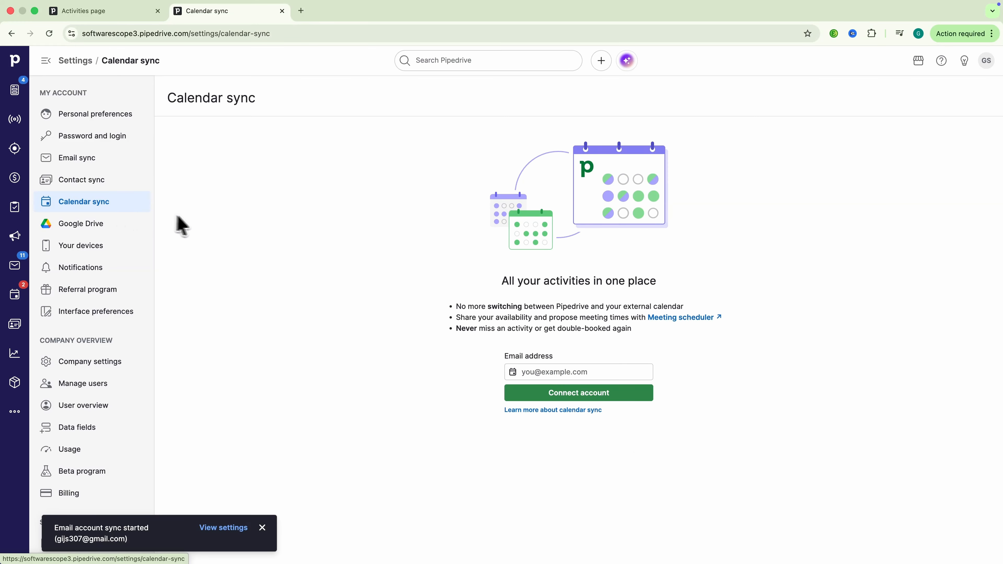
click(547, 371)
key(Down)
key(Return)
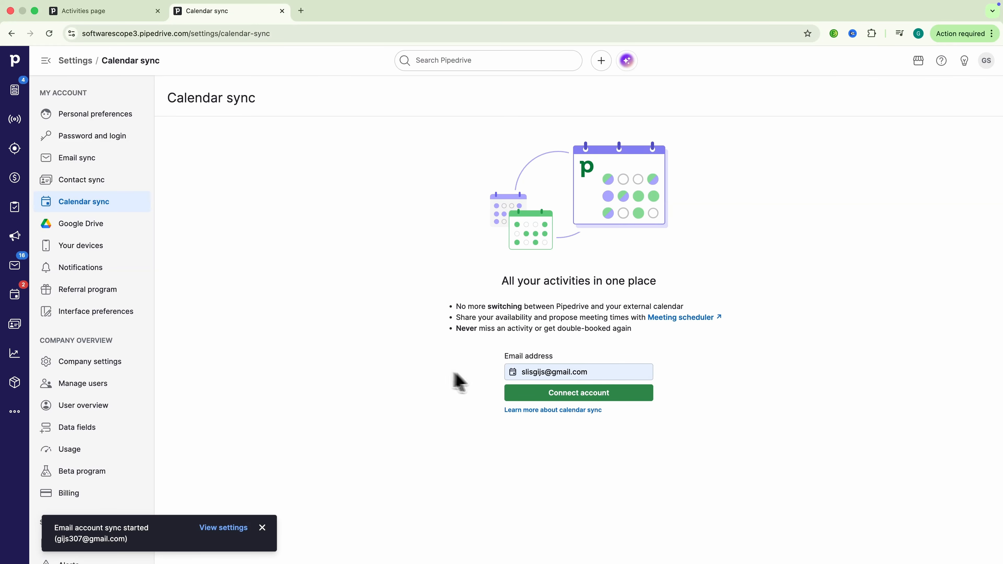
click(562, 393)
click(663, 404)
click(747, 232)
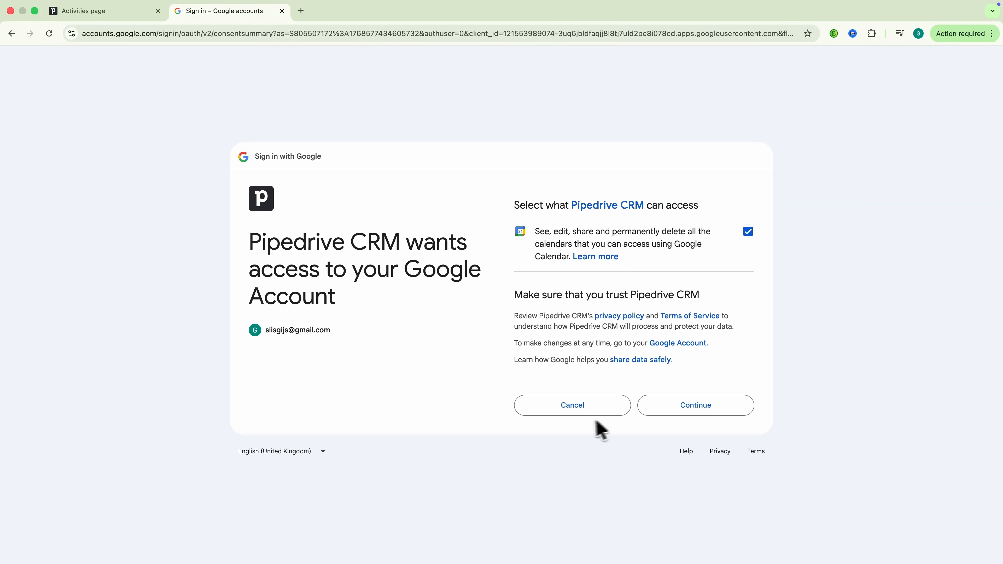
click(672, 405)
- Start the calendar sync with Google Calendar events visible to everyone and private events visible only to you
click(717, 369)
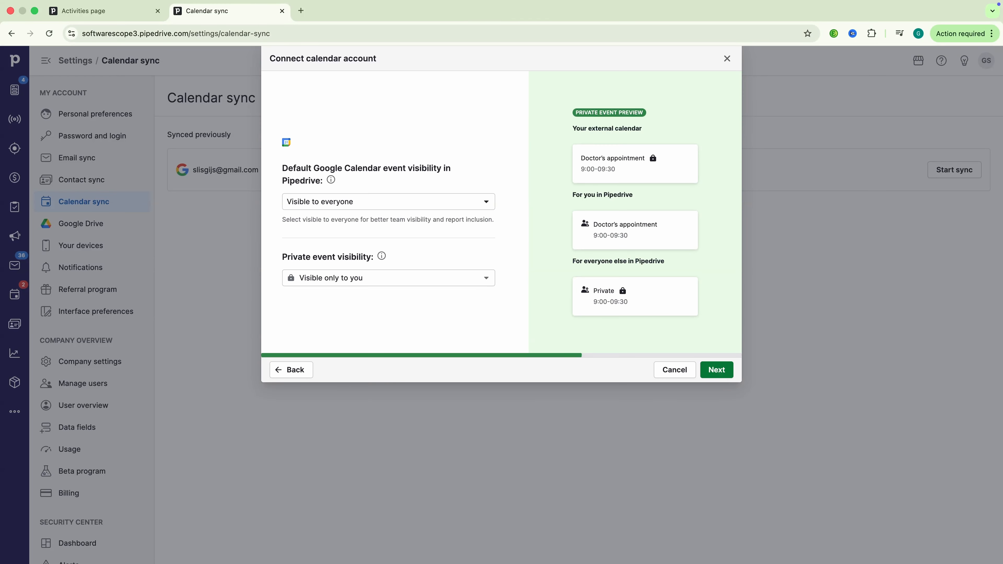
click(716, 370)
click(708, 369)
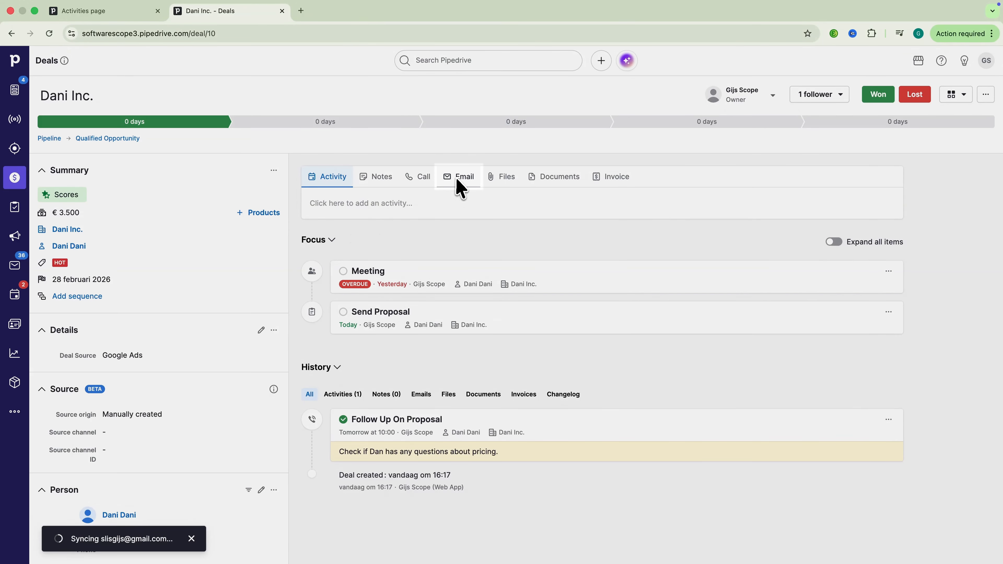
- Start an email from the Dani Inc. deal with the body text "Hi!" and dismiss the sync notification
click(459, 183)
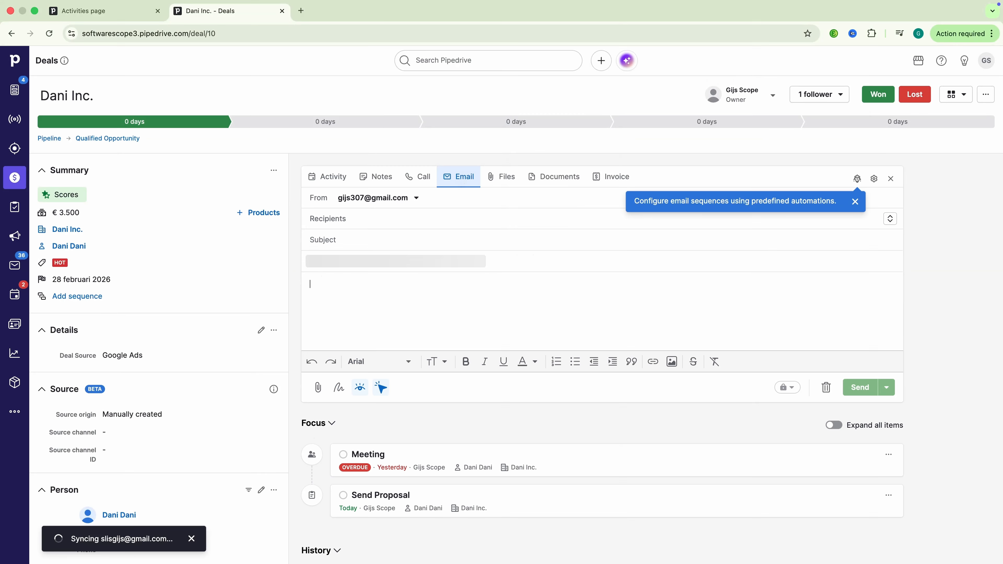
text(Hi!)
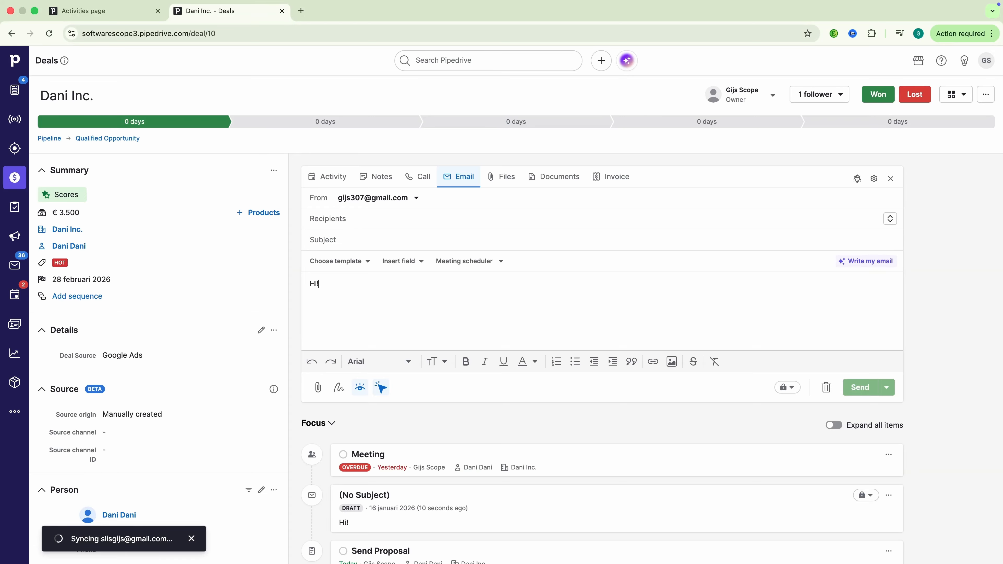
click(191, 539)
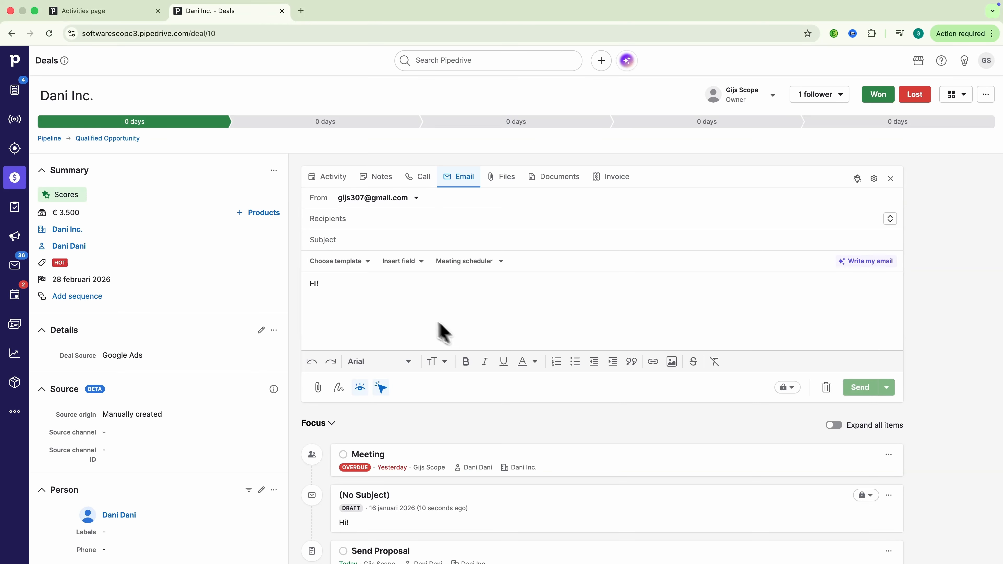
- Start a new private email template with the body text "Hi" and show the person fields available for insertion
click(361, 262)
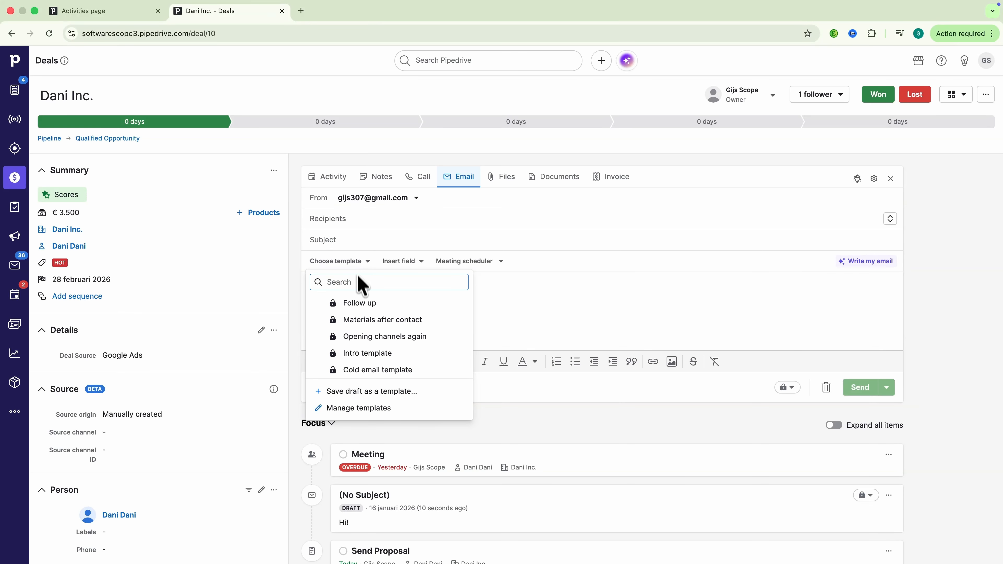
click(358, 408)
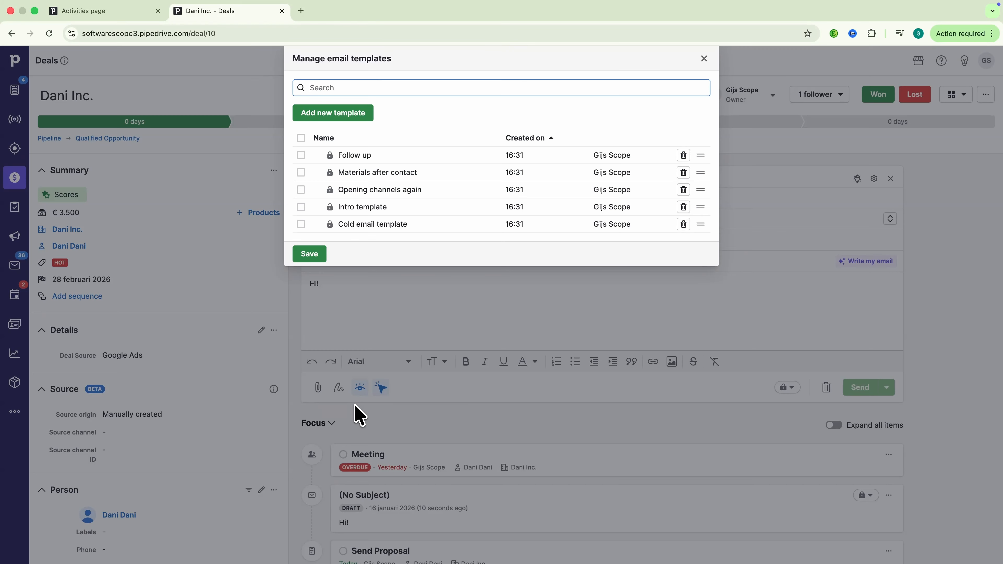
click(335, 115)
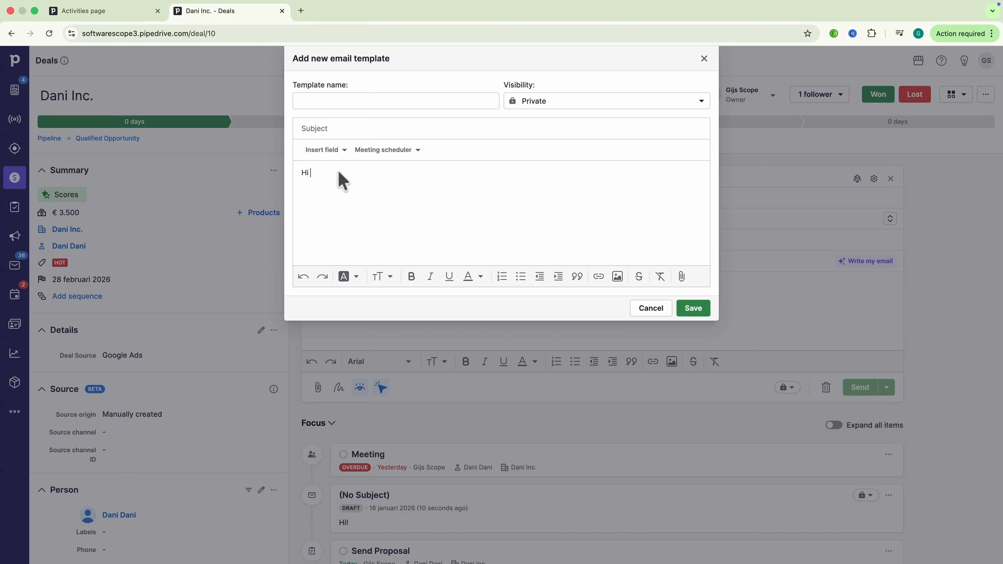
click(336, 153)
click(399, 196)
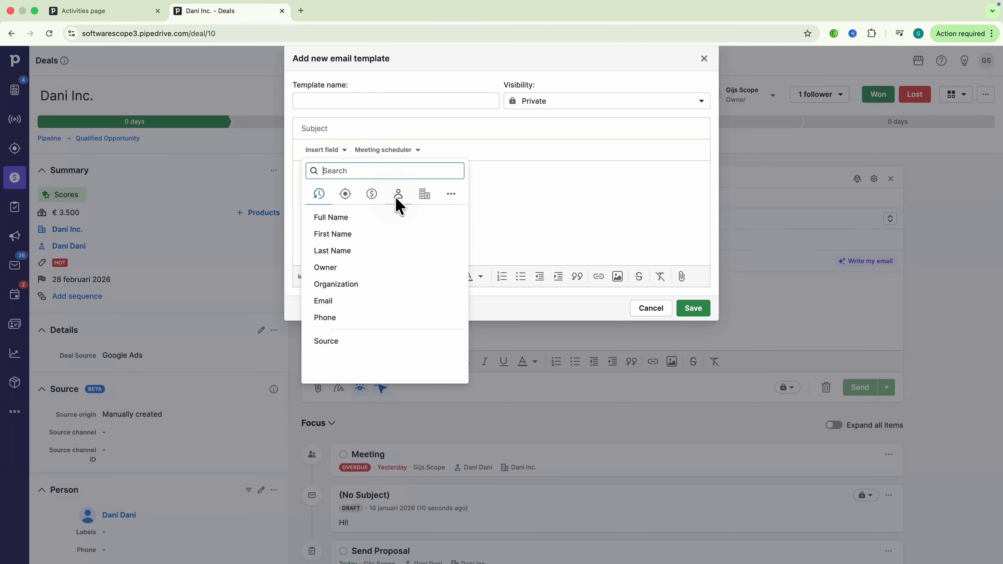